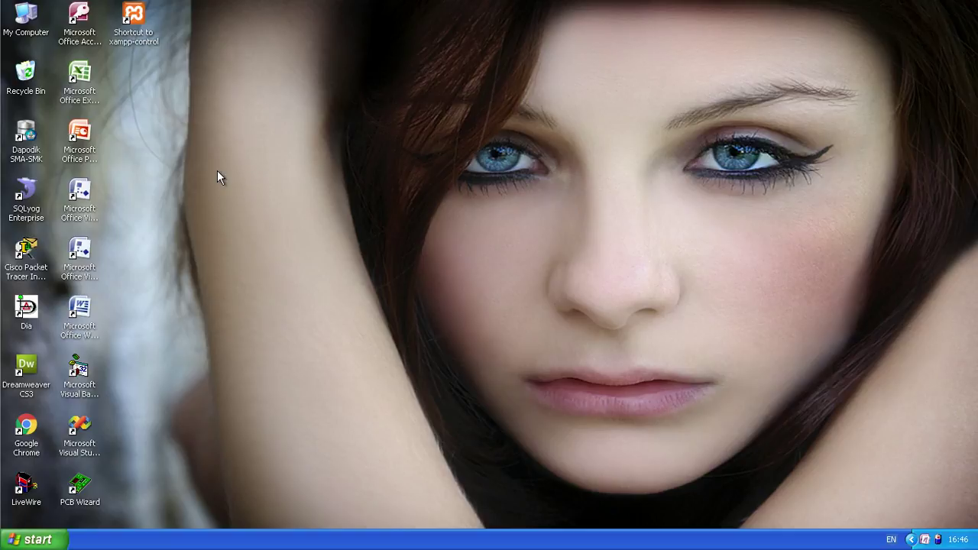
# Open Cisco Packet Tracer Instructor and maximize its window.
pyautogui.click(26, 274)
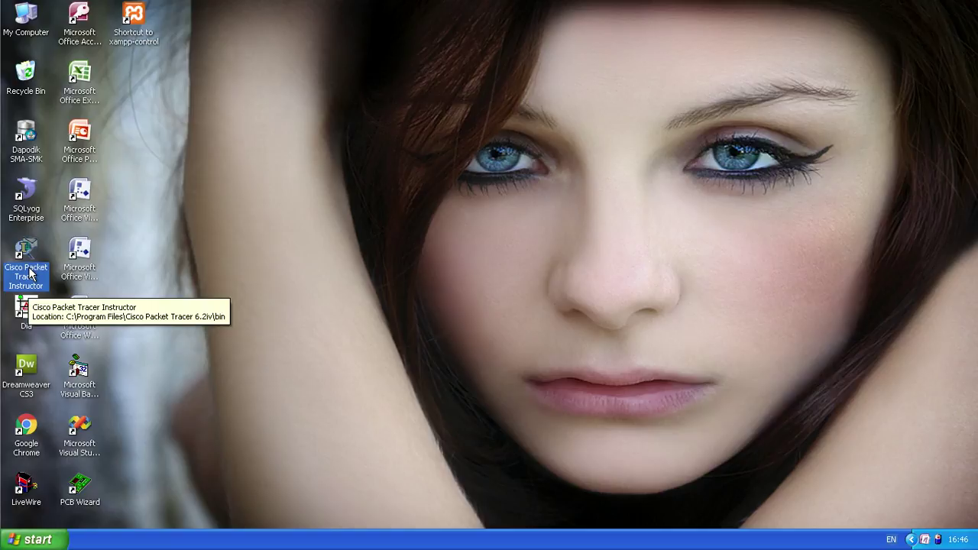
pyautogui.doubleClick(30, 273)
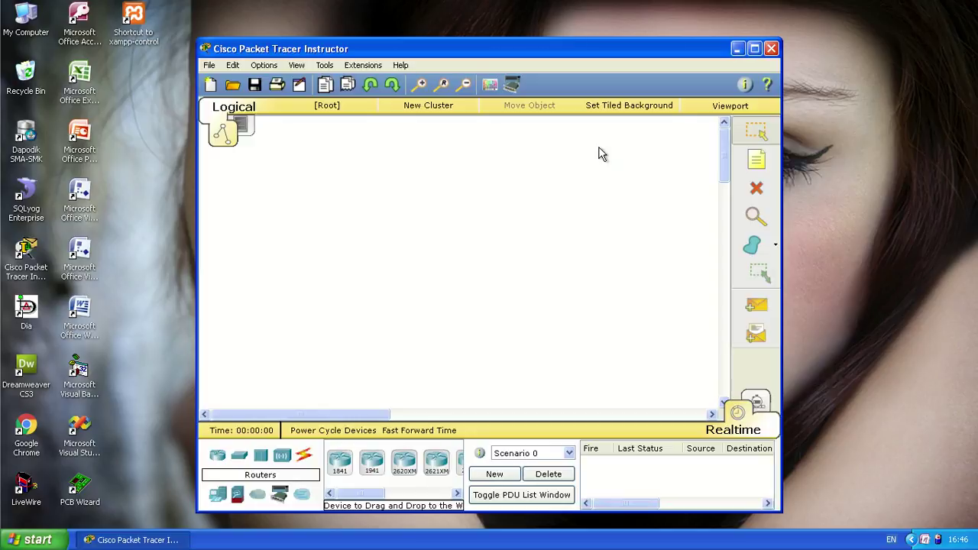
pyautogui.click(754, 48)
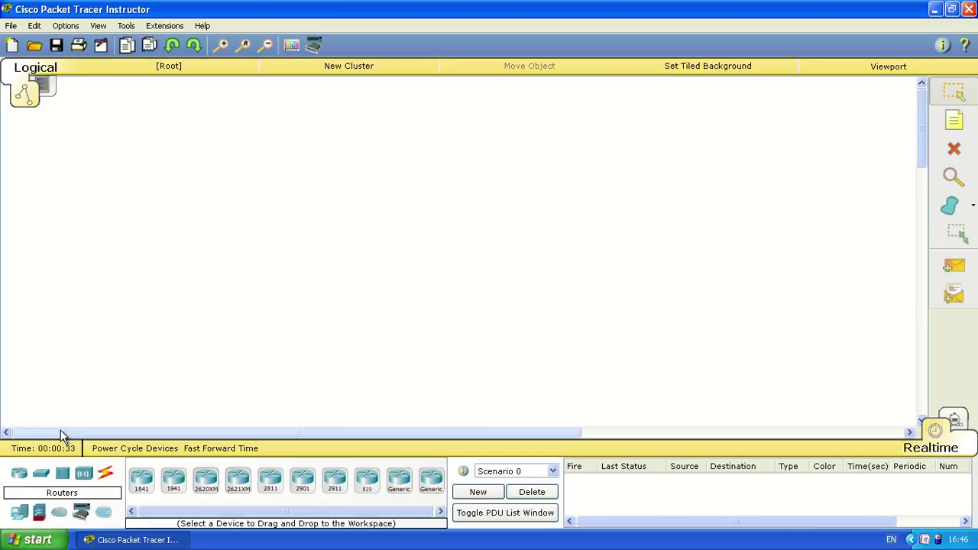
# Place a generic PC and a generic laptop in the workspace, spaced apart at about the same height.
pyautogui.click(19, 515)
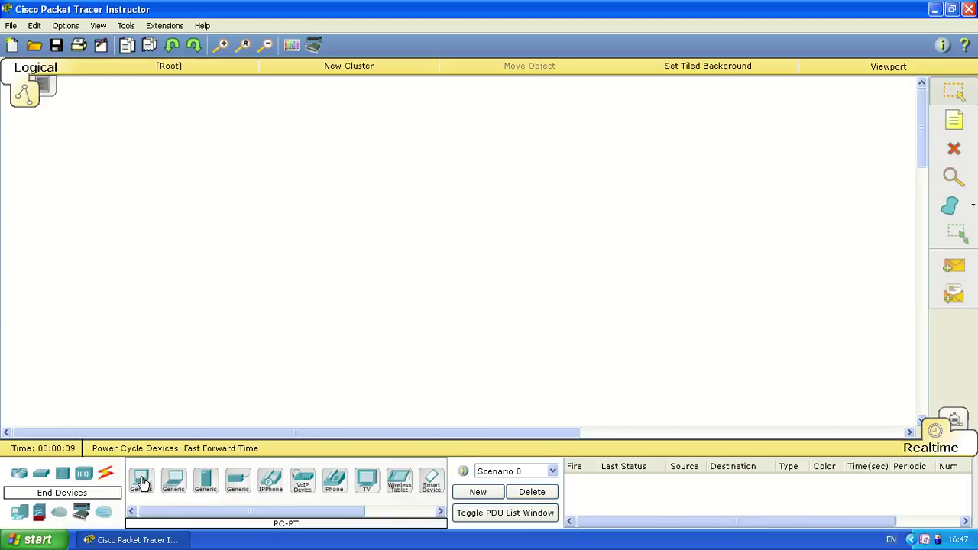
pyautogui.moveTo(141, 481); pyautogui.dragTo(174, 193)
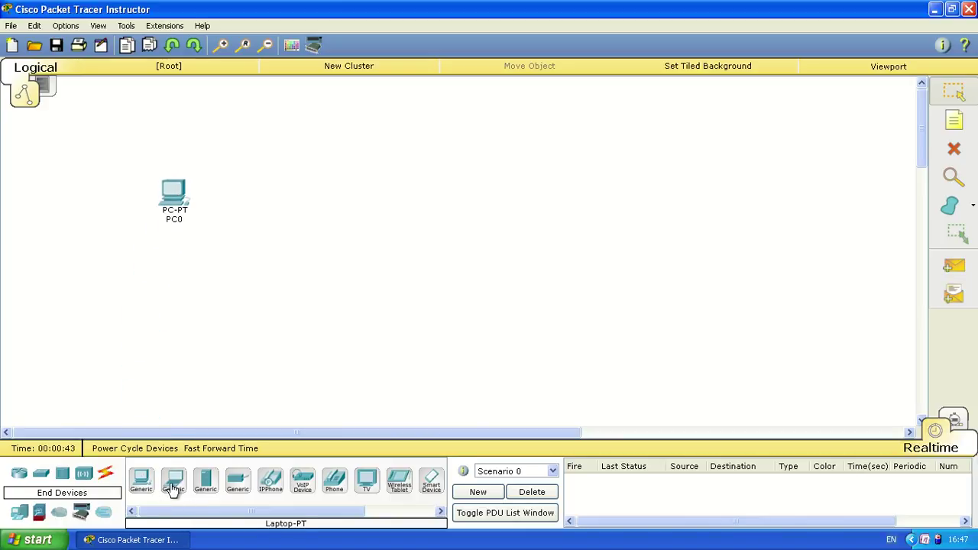
pyautogui.moveTo(173, 486); pyautogui.dragTo(534, 195)
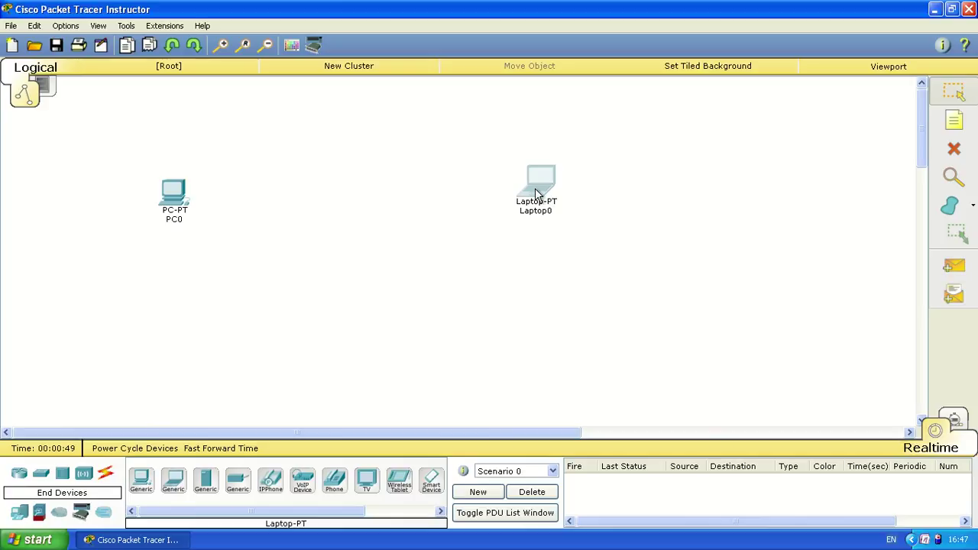
pyautogui.moveTo(542, 183); pyautogui.dragTo(532, 197)
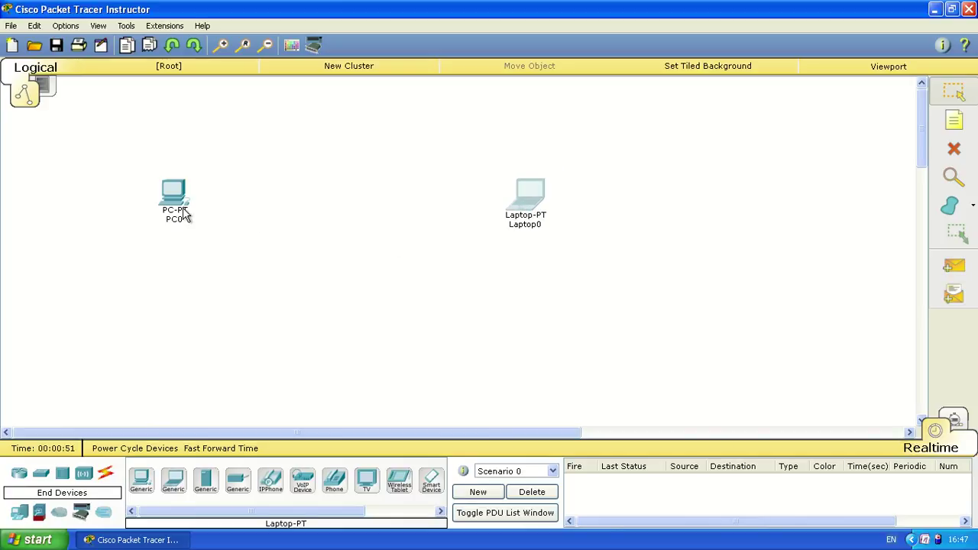
pyautogui.moveTo(185, 205)
pyautogui.mouseDown()
pyautogui.moveTo(190, 192)
pyautogui.moveTo(191, 201)
pyautogui.mouseUp()
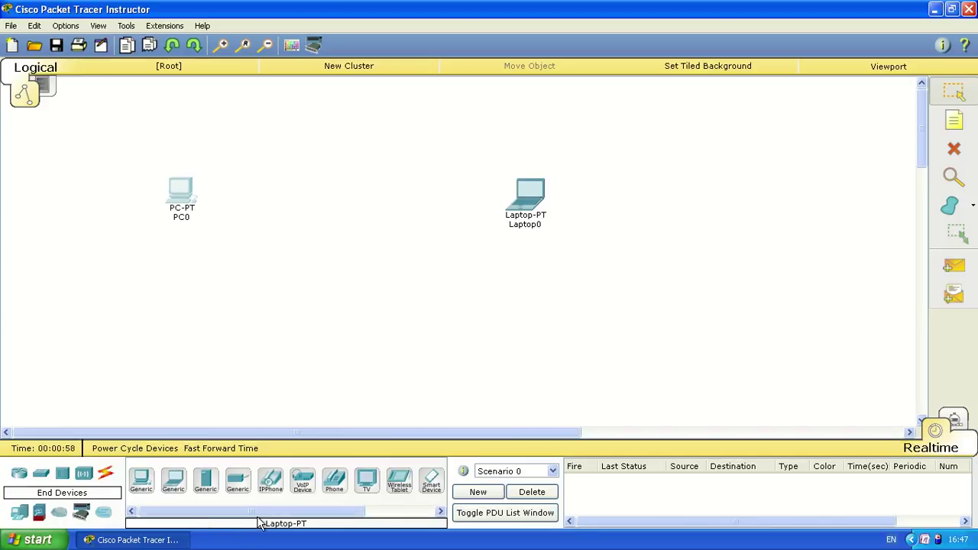
# Look through the remaining end devices, list the available connection cables, and shift the laptop slightly.
pyautogui.moveTo(266, 511); pyautogui.dragTo(328, 517)
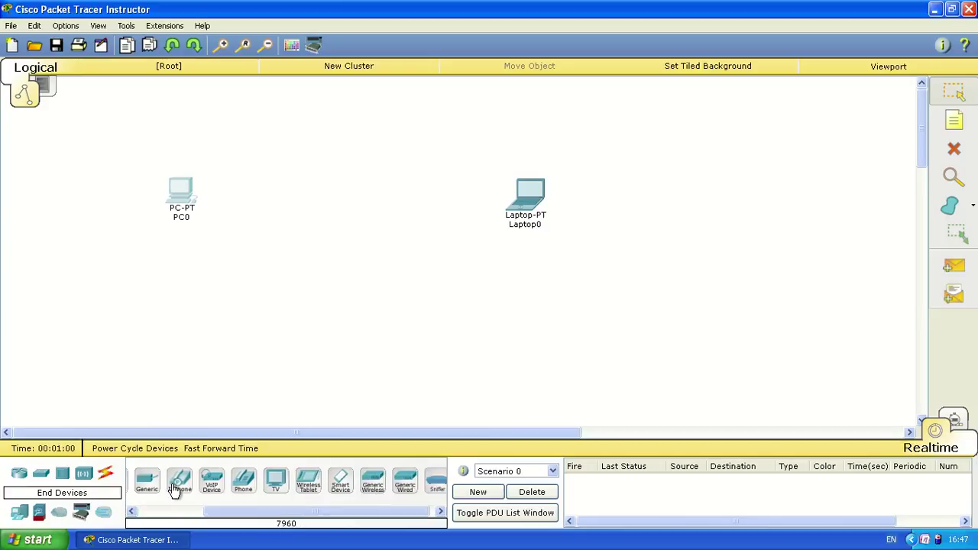
pyautogui.click(106, 475)
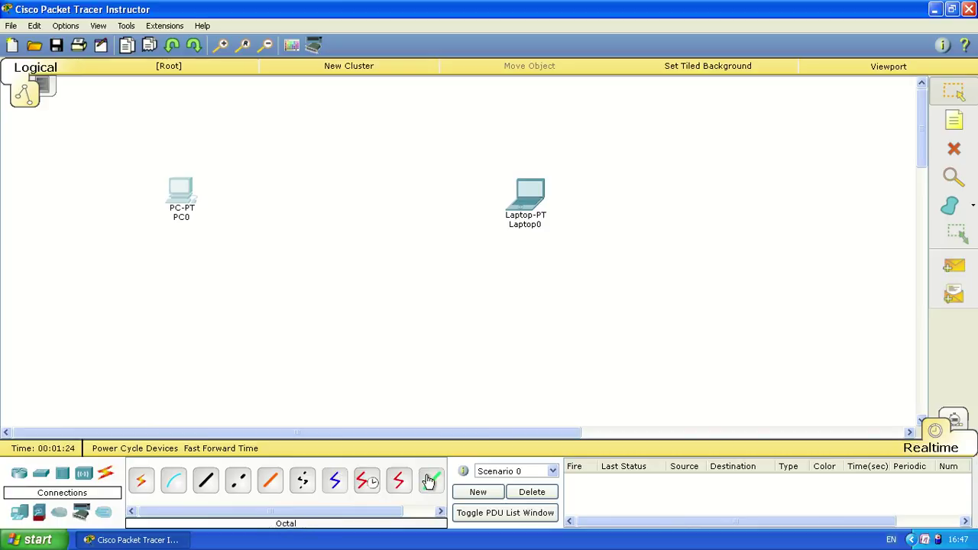
pyautogui.moveTo(519, 204)
pyautogui.mouseDown()
pyautogui.moveTo(508, 197)
pyautogui.moveTo(528, 212)
pyautogui.mouseUp()
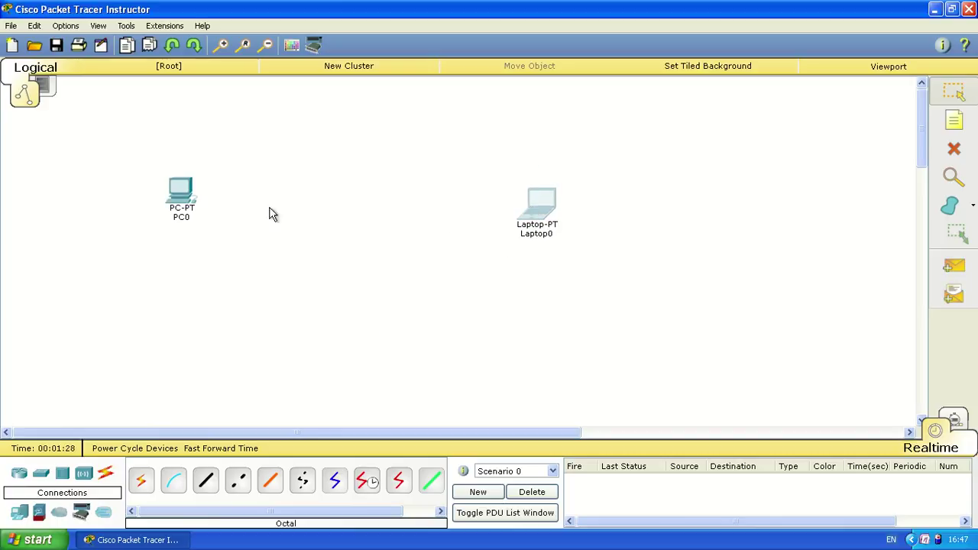
# Examine the network ports on PC0's enlarged physical device view, then close its window.
pyautogui.click(181, 203)
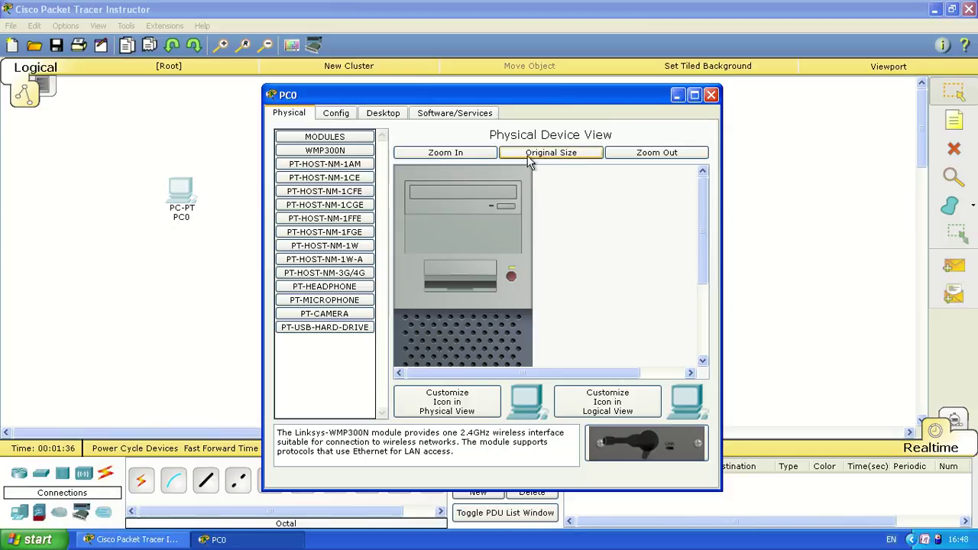
pyautogui.click(469, 157)
pyautogui.click(532, 156)
pyautogui.click(648, 156)
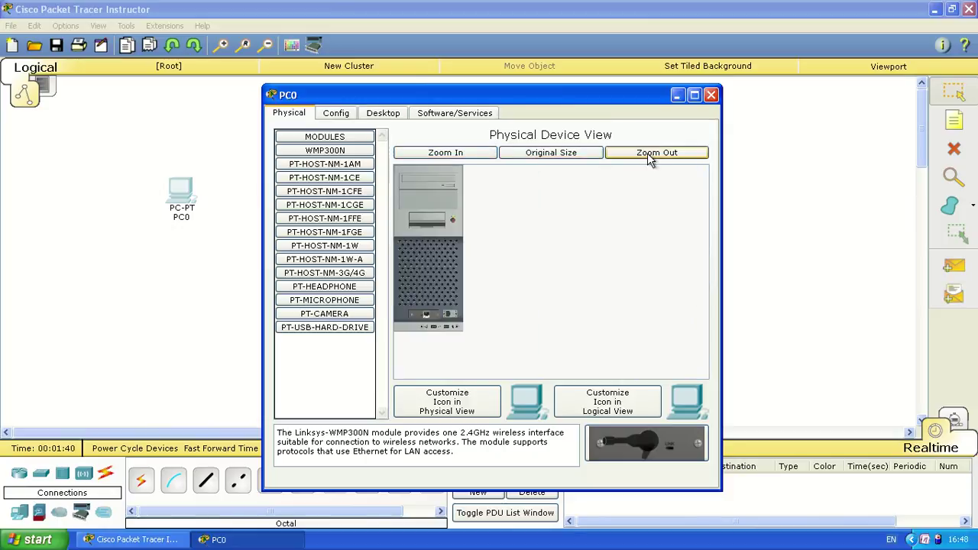
pyautogui.click(441, 156)
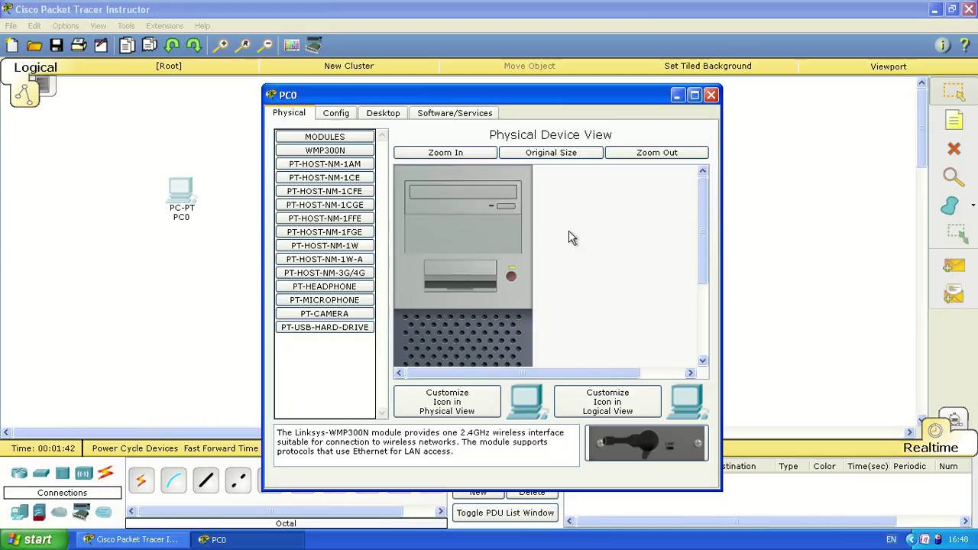
pyautogui.moveTo(702, 196); pyautogui.dragTo(697, 320)
pyautogui.click(449, 156)
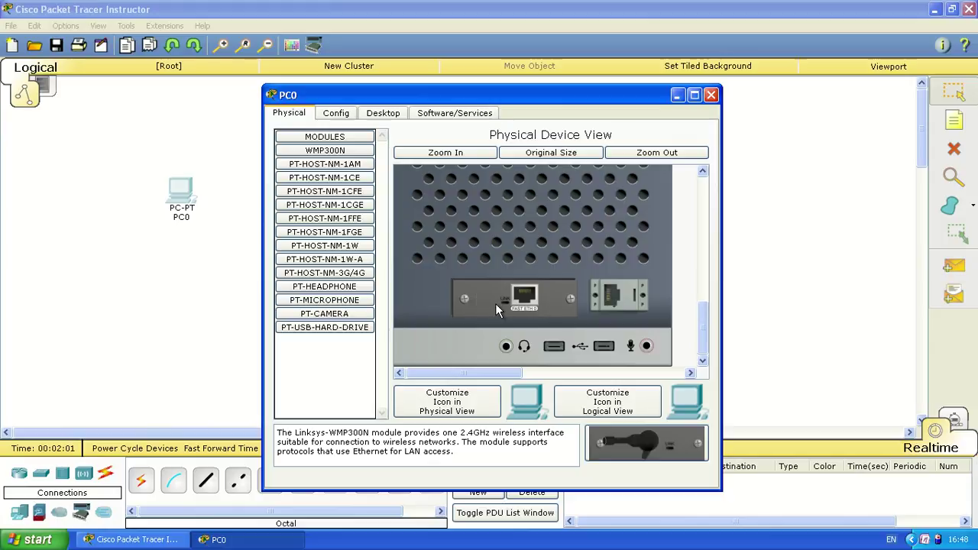
pyautogui.click(710, 95)
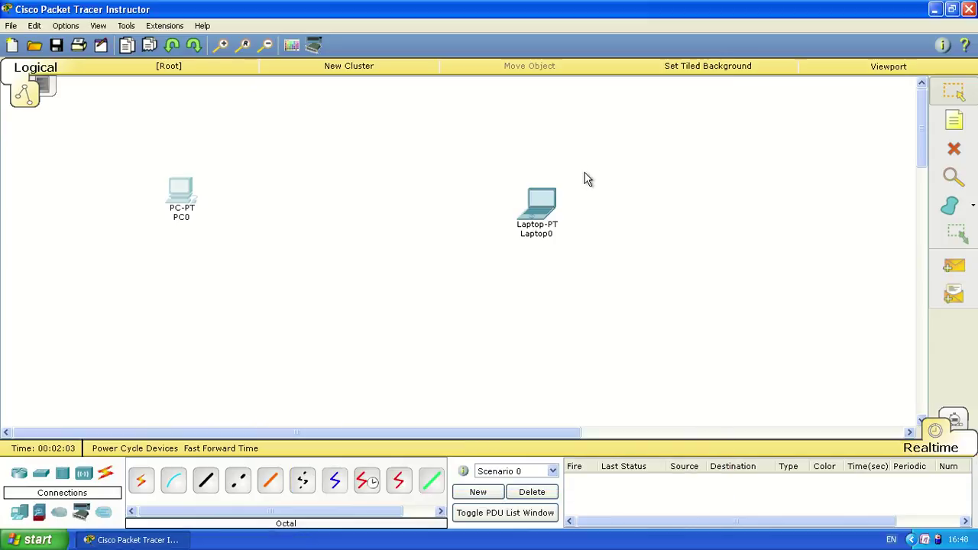
# Examine the ports along the laptop's enlarged physical device view, then close its window.
pyautogui.click(545, 212)
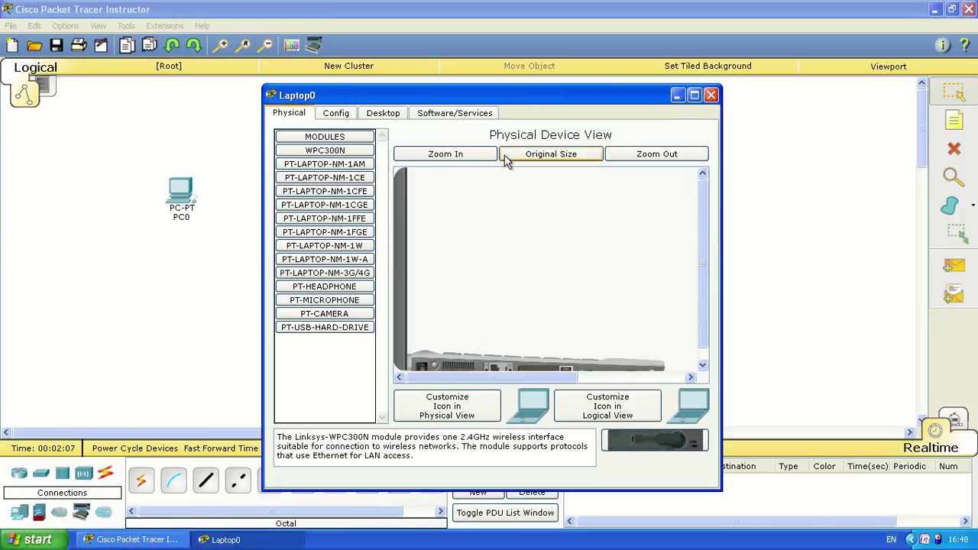
pyautogui.click(449, 154)
pyautogui.scroll(-5, 536, 219)
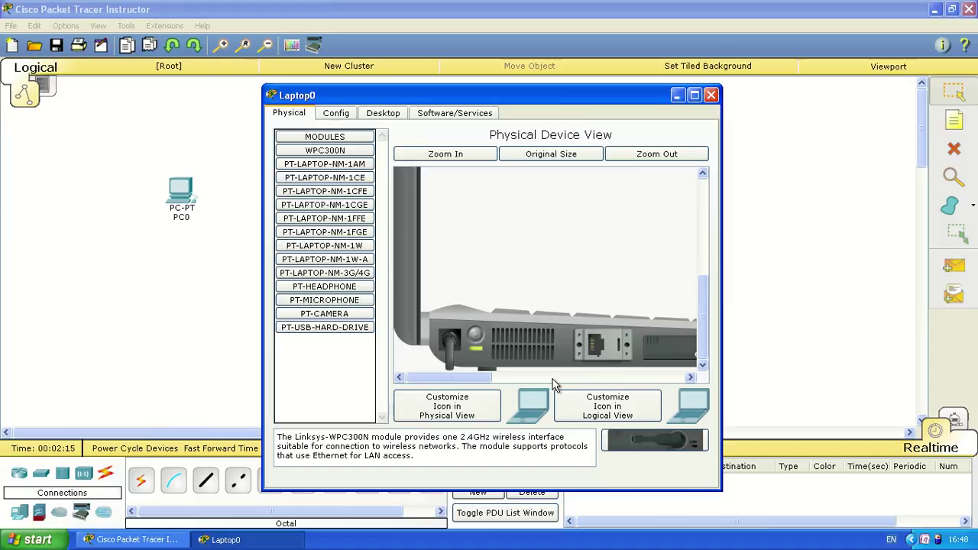
pyautogui.moveTo(481, 377); pyautogui.dragTo(528, 376)
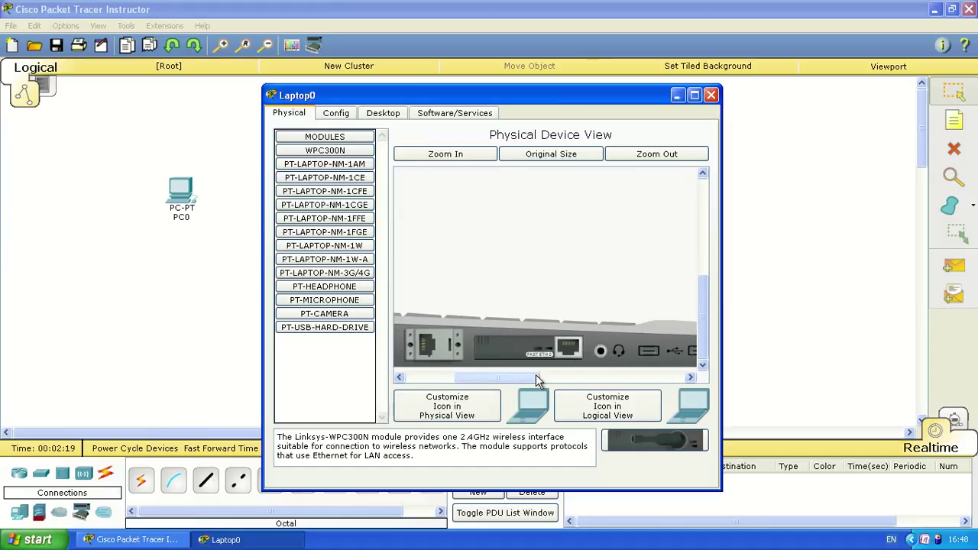
pyautogui.moveTo(536, 377); pyautogui.dragTo(482, 385)
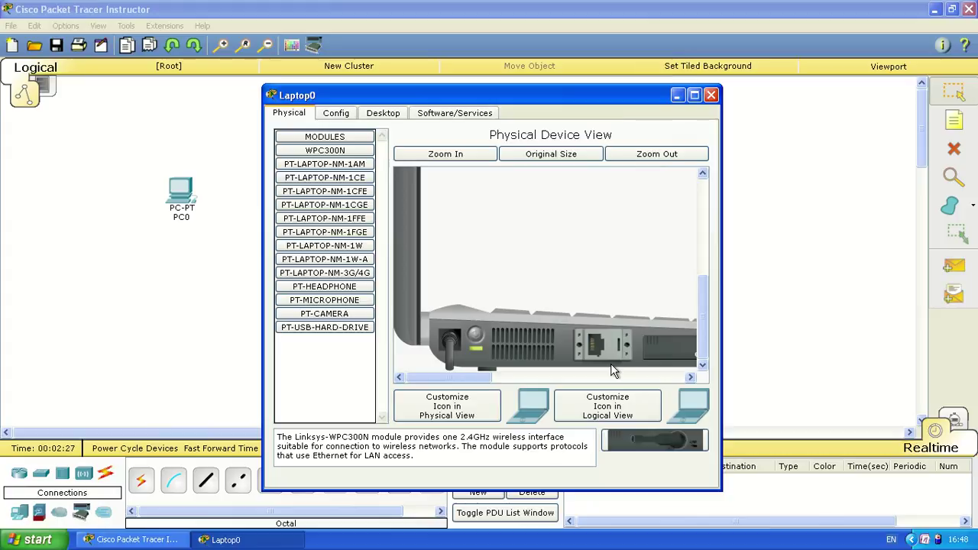
pyautogui.moveTo(463, 377); pyautogui.dragTo(544, 374)
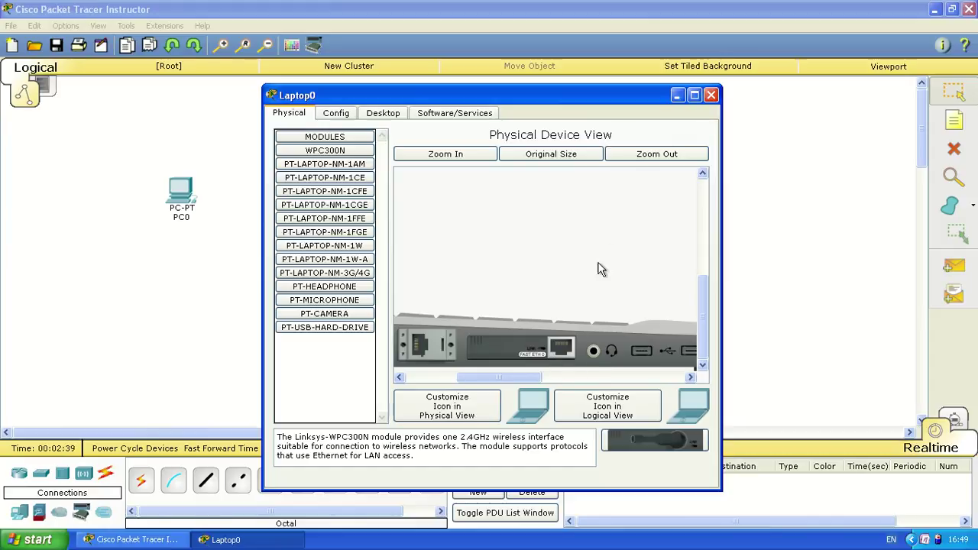
pyautogui.click(711, 95)
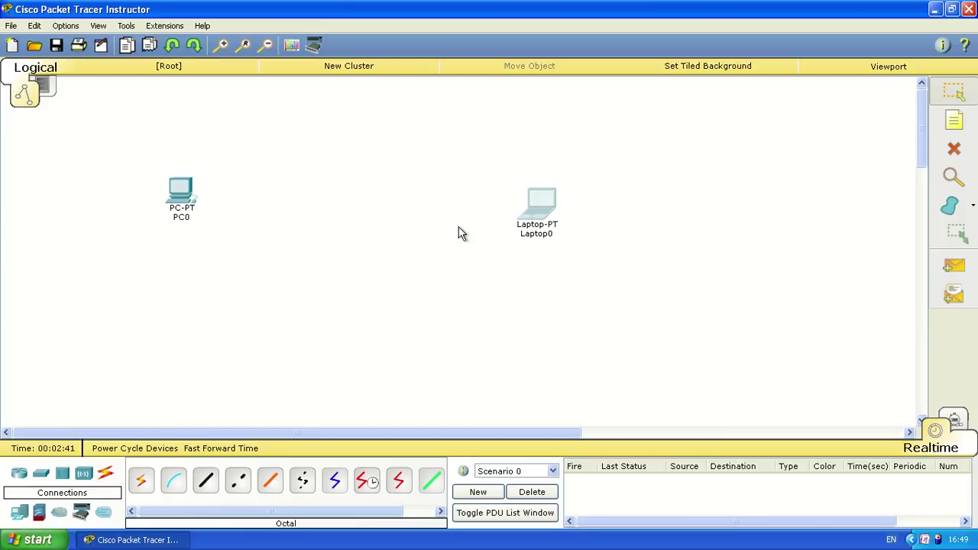
# Connect PC0 to the laptop's FastEthernet0 port with a Copper Cross-Over cable, and move the laptop farther from the PC.
pyautogui.moveTo(535, 220); pyautogui.dragTo(546, 199)
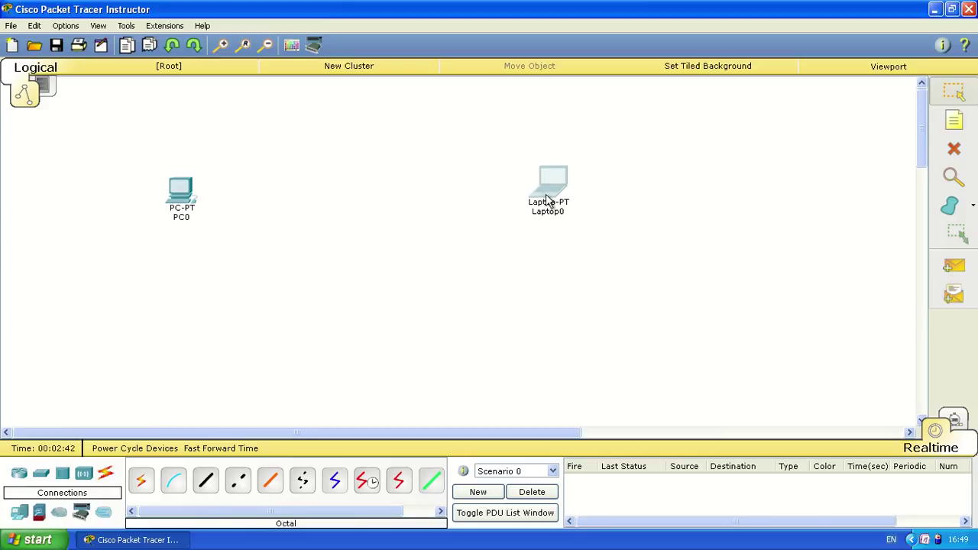
pyautogui.click(239, 483)
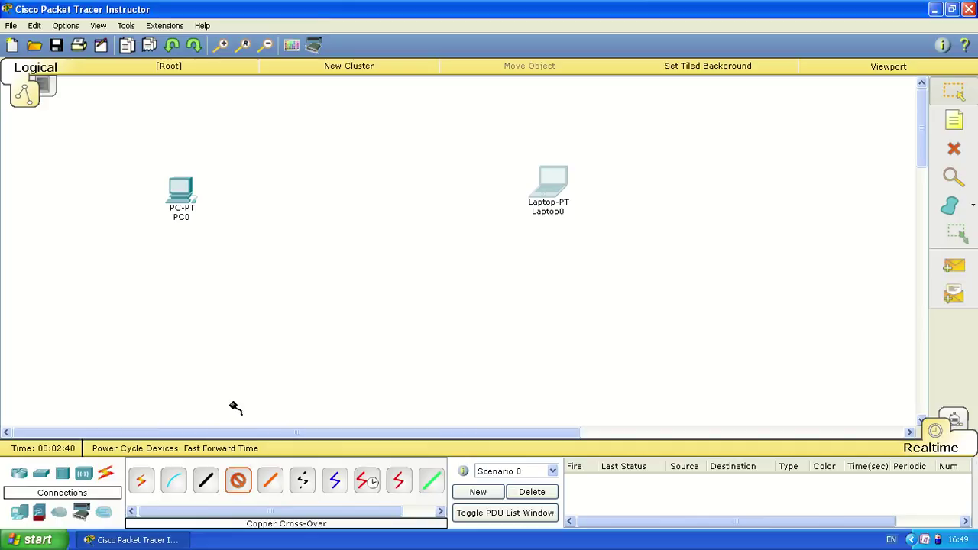
pyautogui.click(180, 193)
pyautogui.click(220, 217)
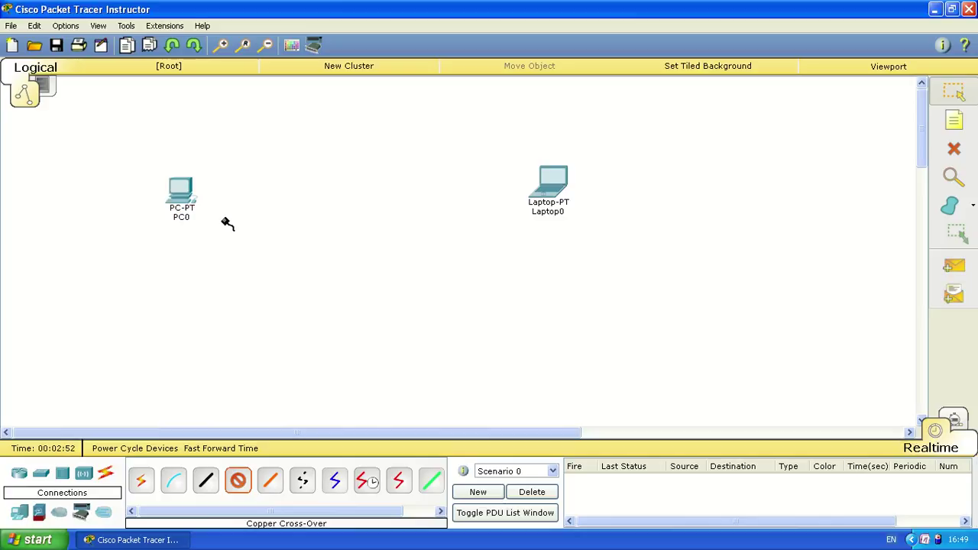
pyautogui.click(553, 191)
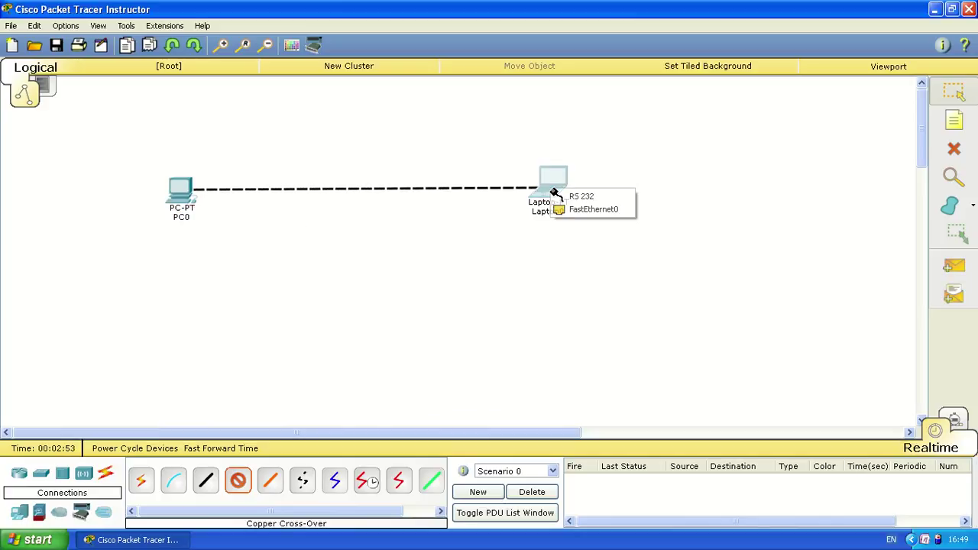
pyautogui.click(591, 210)
pyautogui.moveTo(561, 189); pyautogui.dragTo(602, 204)
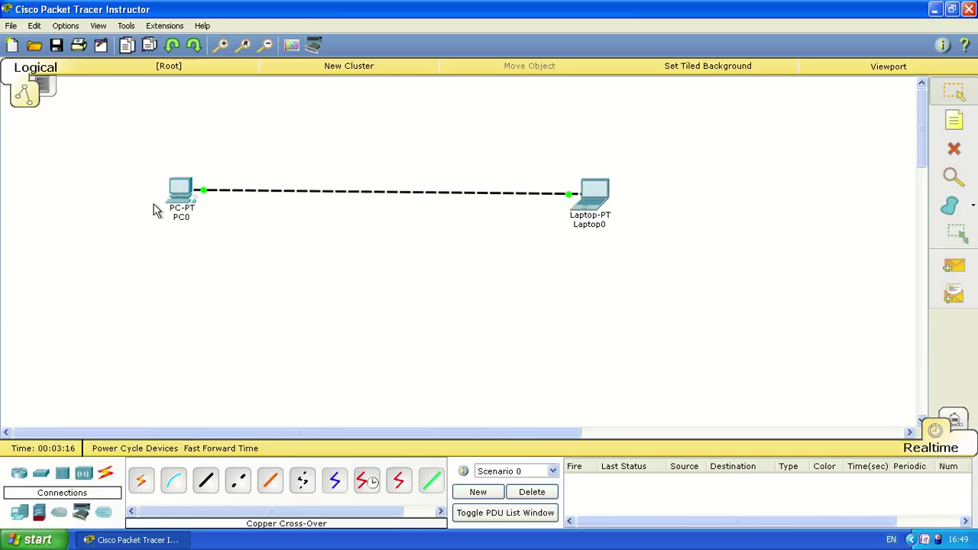
# Configure PC0 with the static IP address 192.168.0.1 and subnet mask 255.255.255.0, then close its window.
pyautogui.click(180, 192)
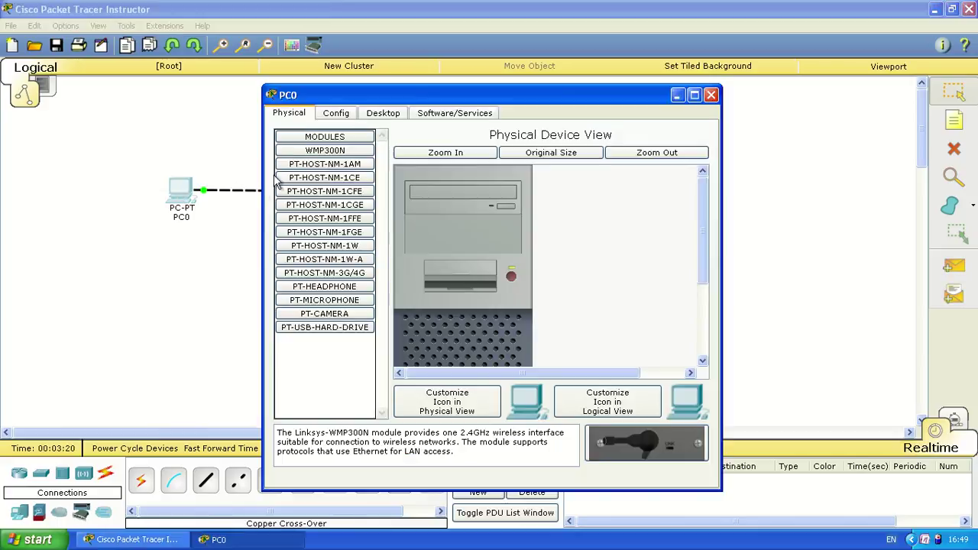
pyautogui.click(397, 119)
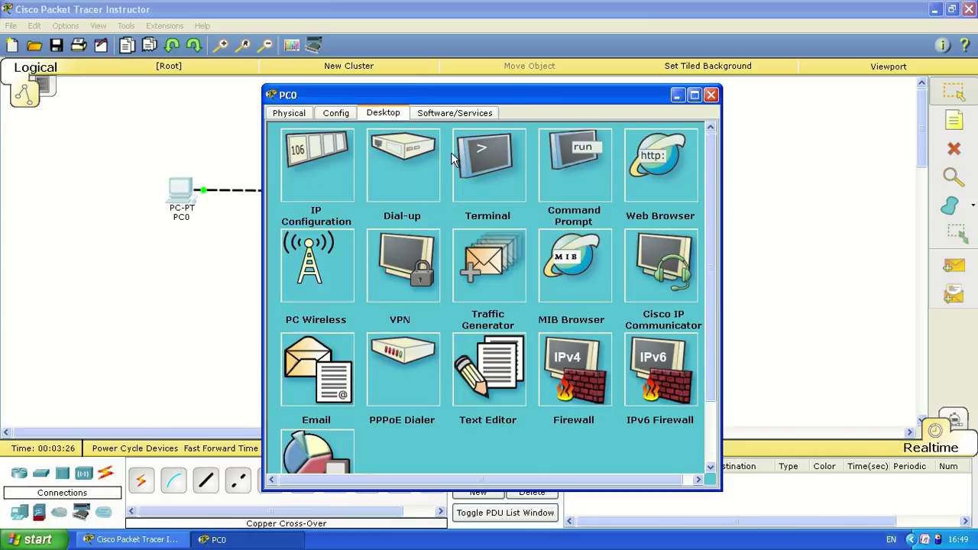
pyautogui.click(312, 155)
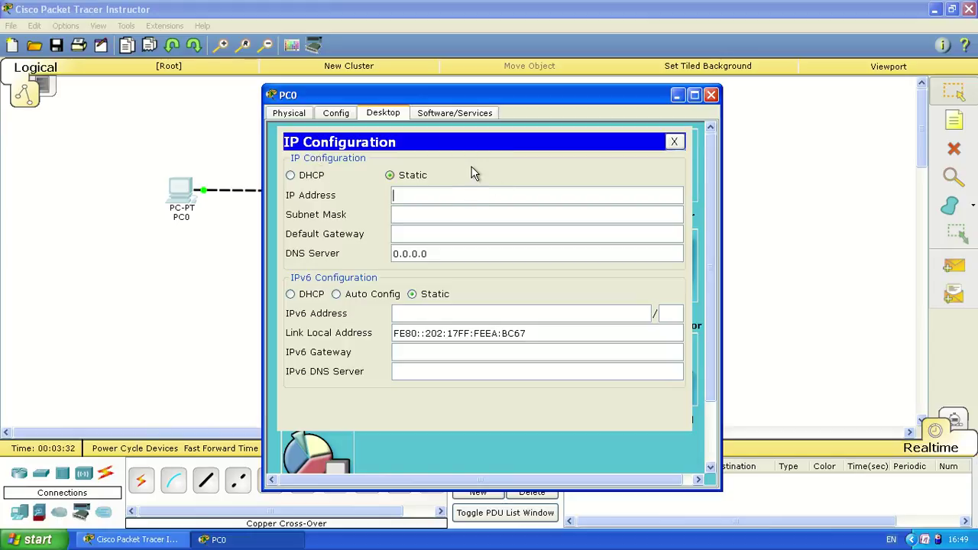
pyautogui.write('192.168.0.1')
pyautogui.click(464, 215)
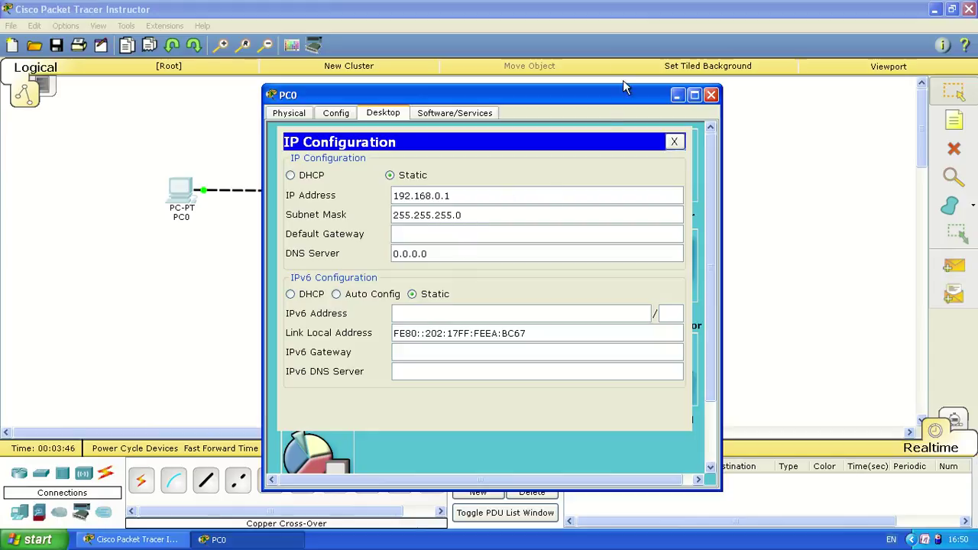
pyautogui.click(710, 94)
# Open the IP configuration of the laptop.
pyautogui.click(597, 199)
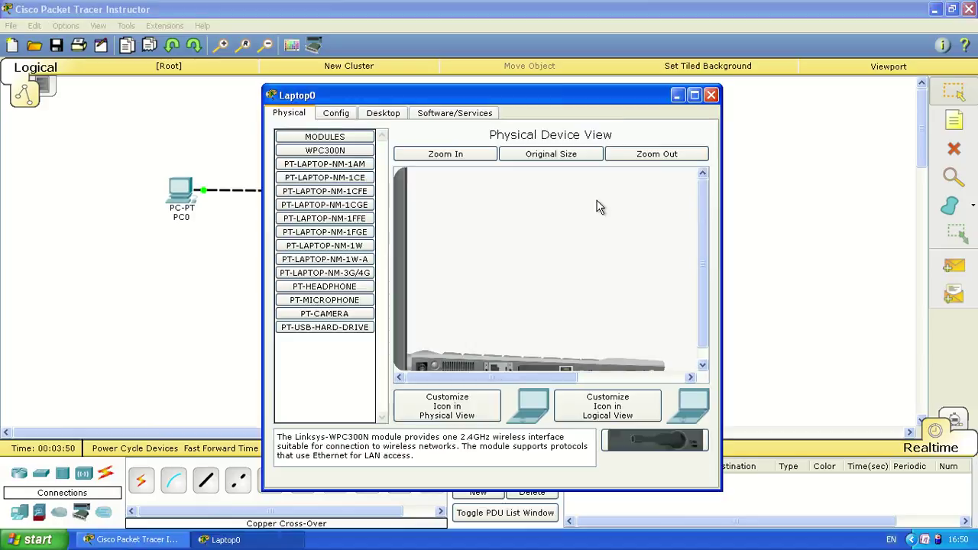
pyautogui.click(384, 115)
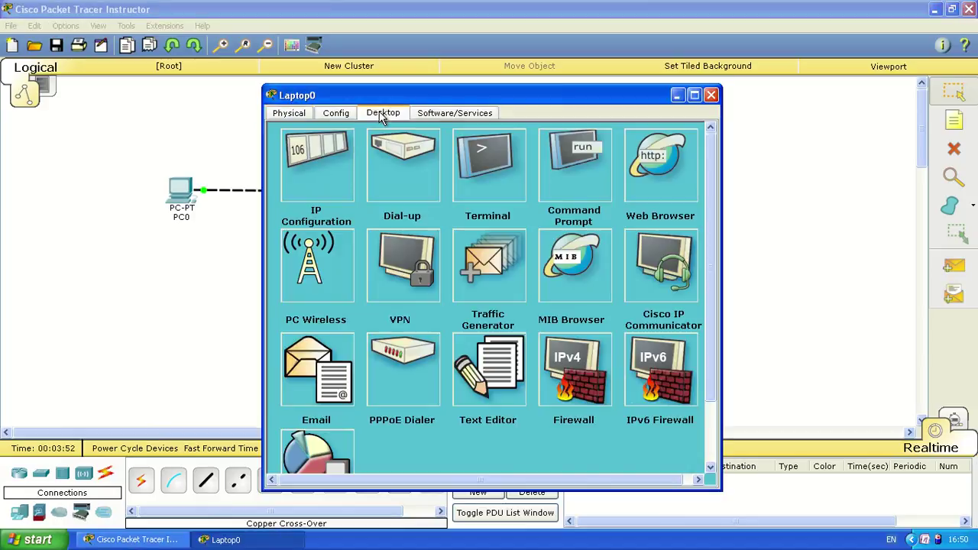
pyautogui.click(306, 160)
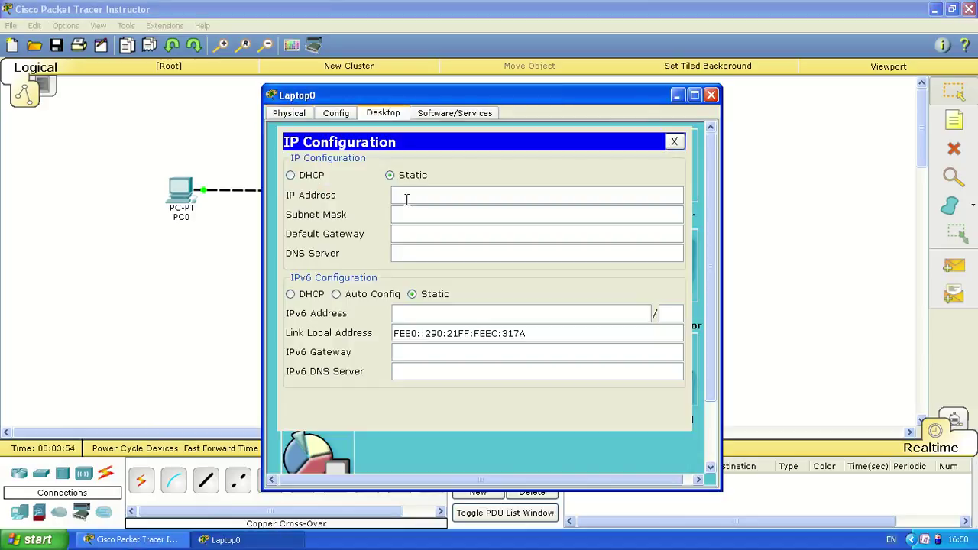
# Try to assign the laptop the static IP address 192.168.0.2.
pyautogui.write('192.168')
pyautogui.write('.168')
pyautogui.press('BackSpace')
pyautogui.press('BackSpace')
pyautogui.press('BackSpace')
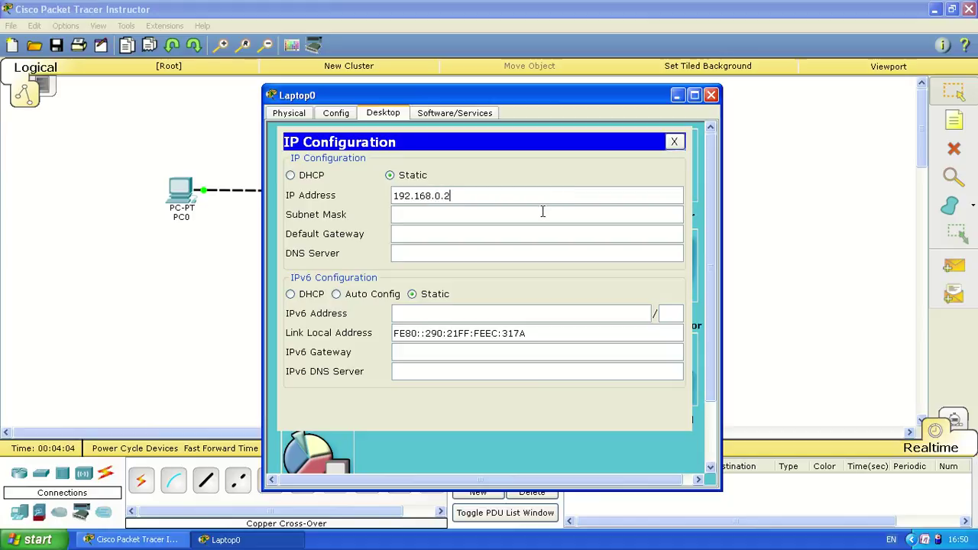
pyautogui.click(542, 213)
pyautogui.click(538, 196)
pyautogui.click(545, 214)
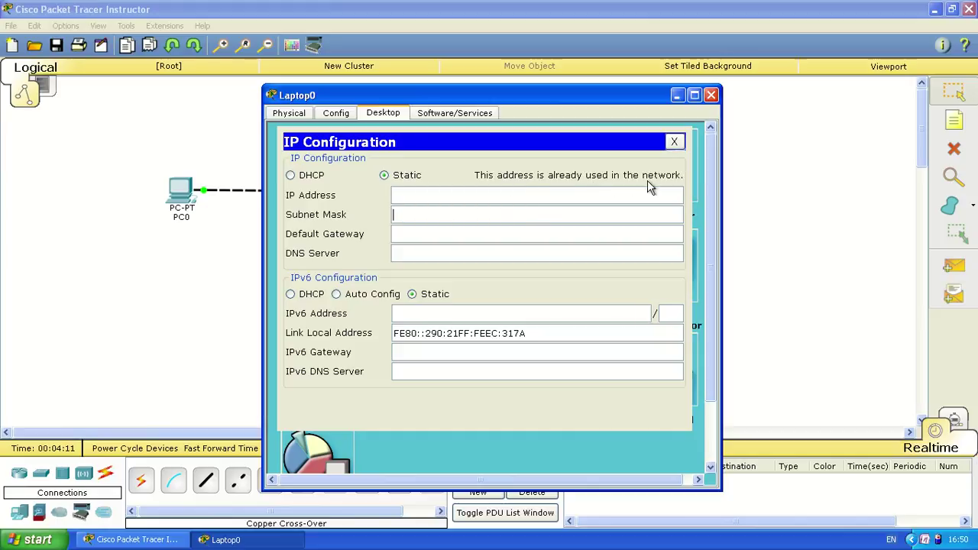
# Configure the laptop with the static IP address 192.168.0.2 and subnet mask 255.255.255.0, then close its window.
pyautogui.click(582, 197)
pyautogui.write('192.168.0.2')
pyautogui.click(585, 214)
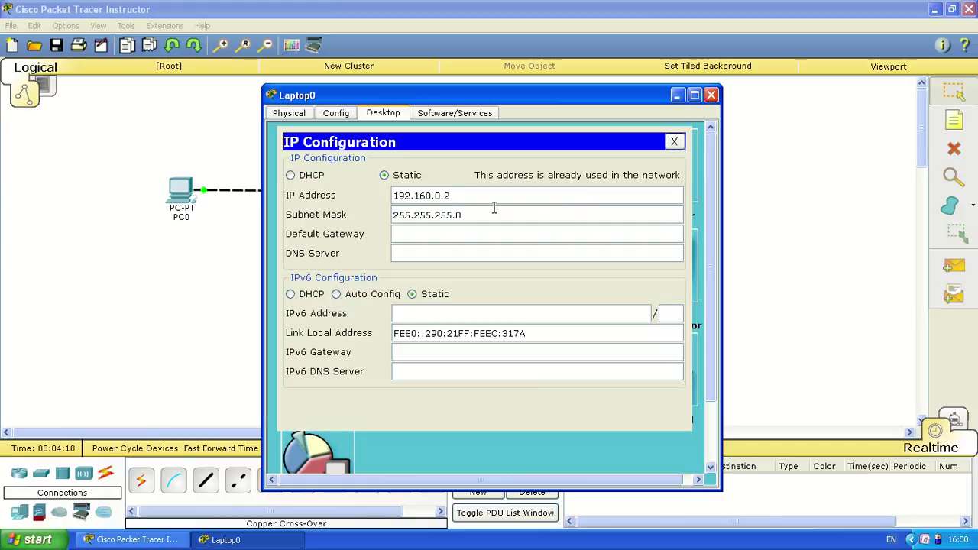
pyautogui.click(677, 142)
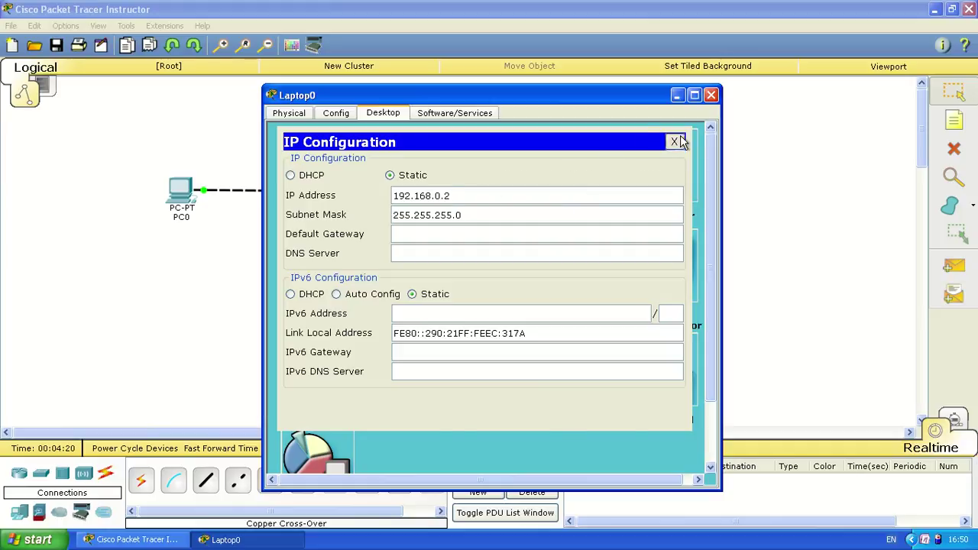
pyautogui.click(709, 95)
# Move the laptop farther away from PC0, and view the address summaries of both devices.
pyautogui.moveTo(599, 208); pyautogui.dragTo(683, 200)
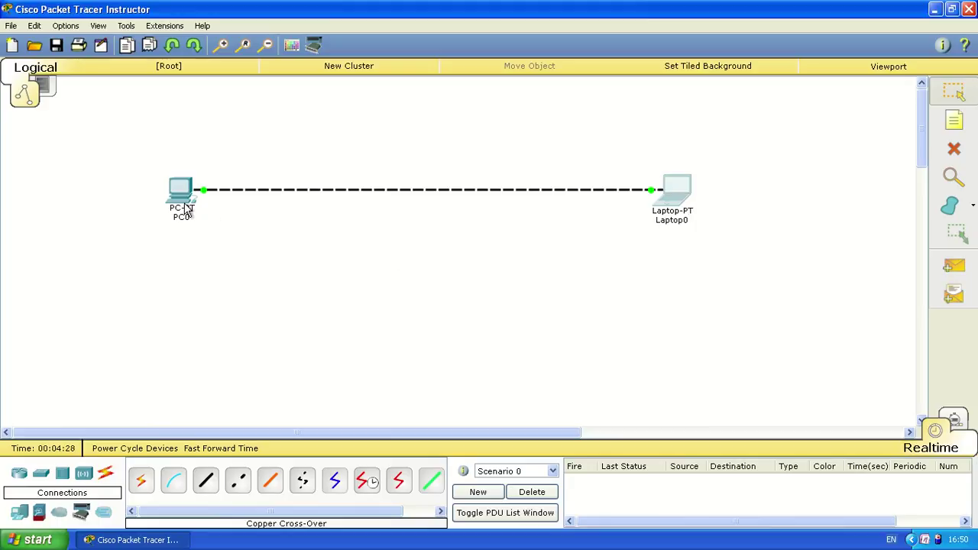
pyautogui.moveTo(182, 201)
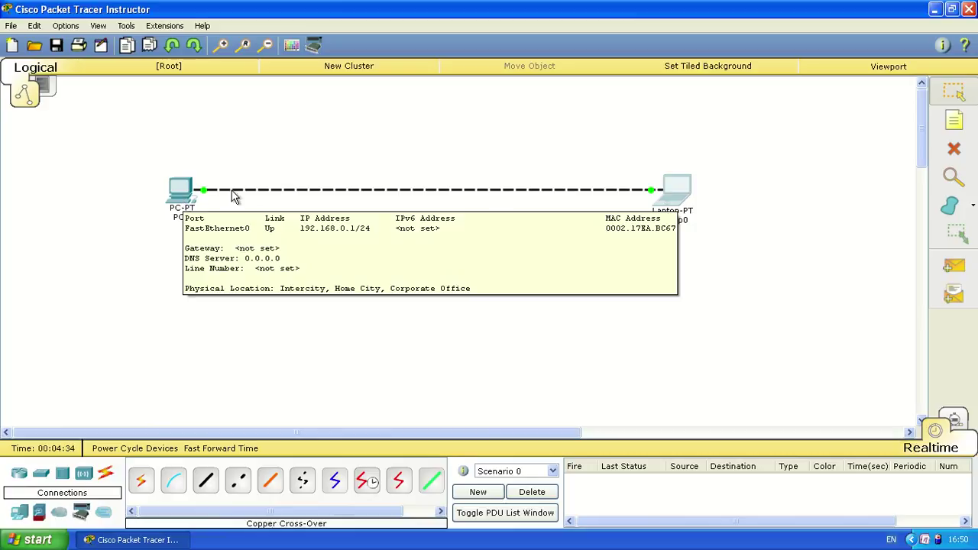
pyautogui.moveTo(671, 193)
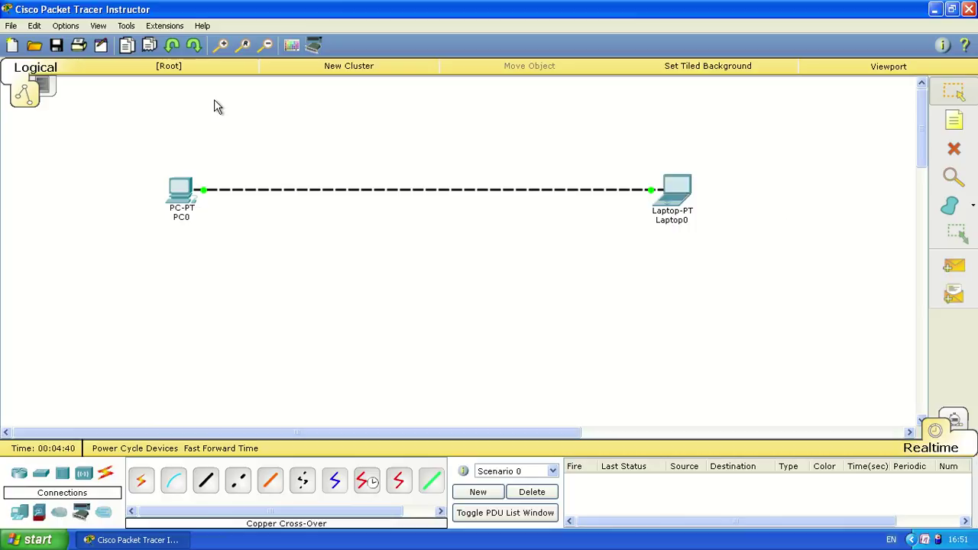
# Ping 192.168.0.1 and 192.168.0.2 from PC0's Command Prompt, then close its window.
pyautogui.click(178, 191)
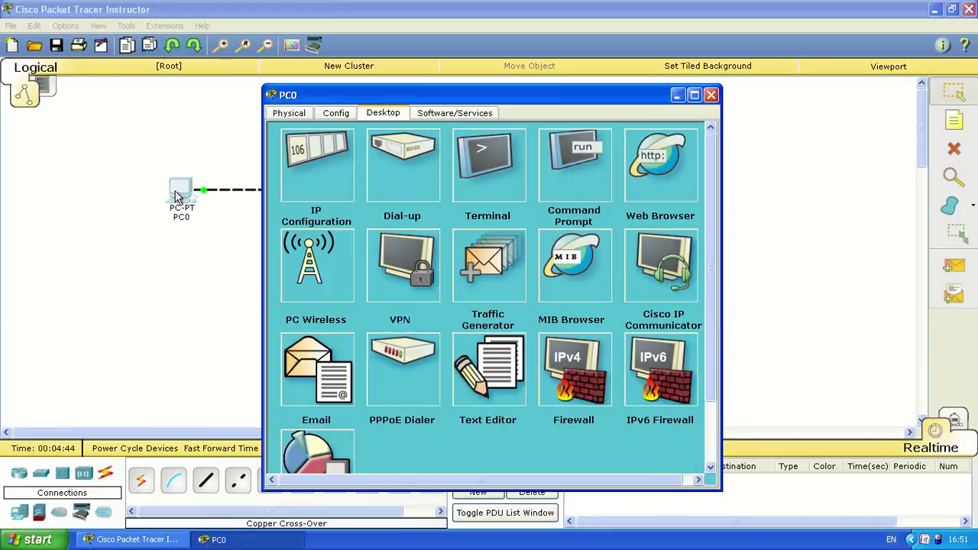
pyautogui.click(579, 172)
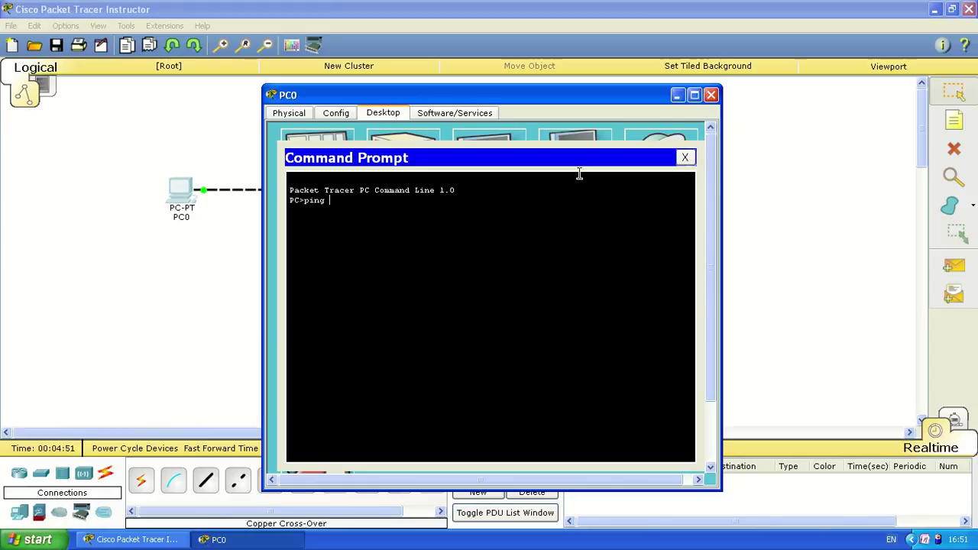
pyautogui.write('ping 192.168.0.1')
pyautogui.press('Return')
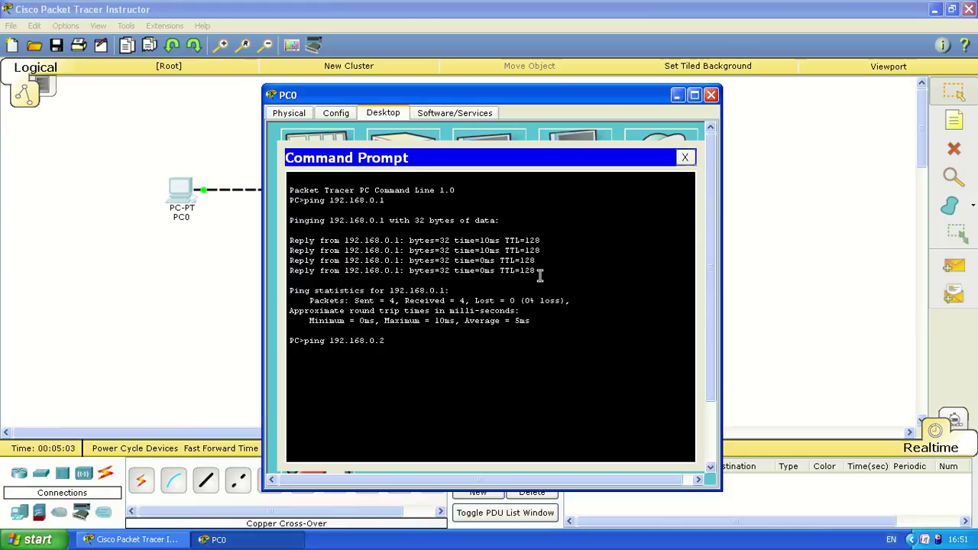
pyautogui.press('Return')
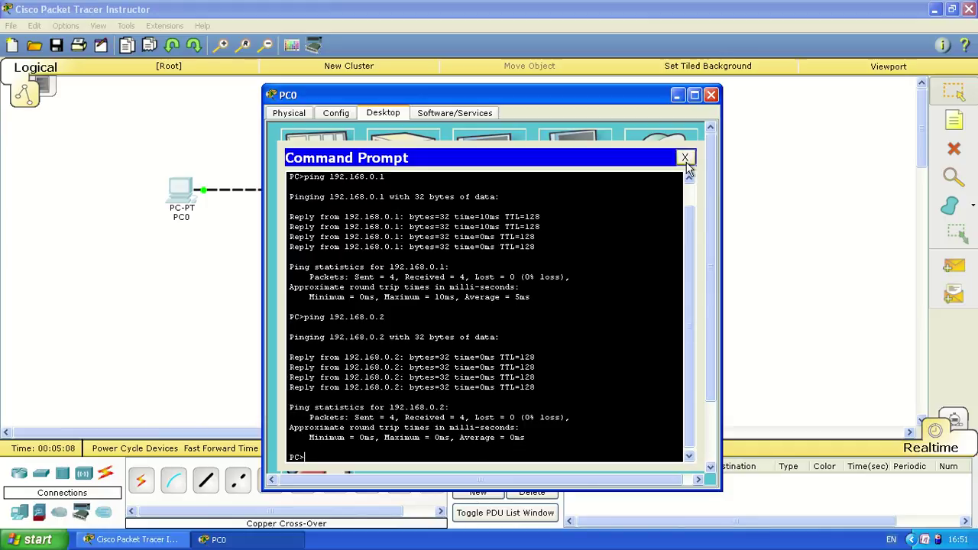
pyautogui.click(684, 157)
pyautogui.click(710, 95)
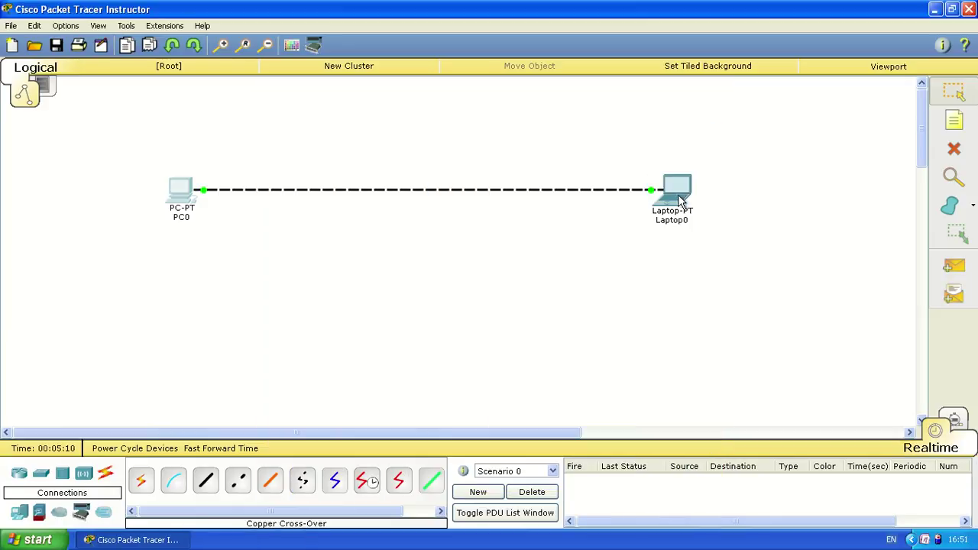
# Ping 192.168.0.2 and 192.168.0.1 from the laptop's Command Prompt, then close its window.
pyautogui.click(678, 197)
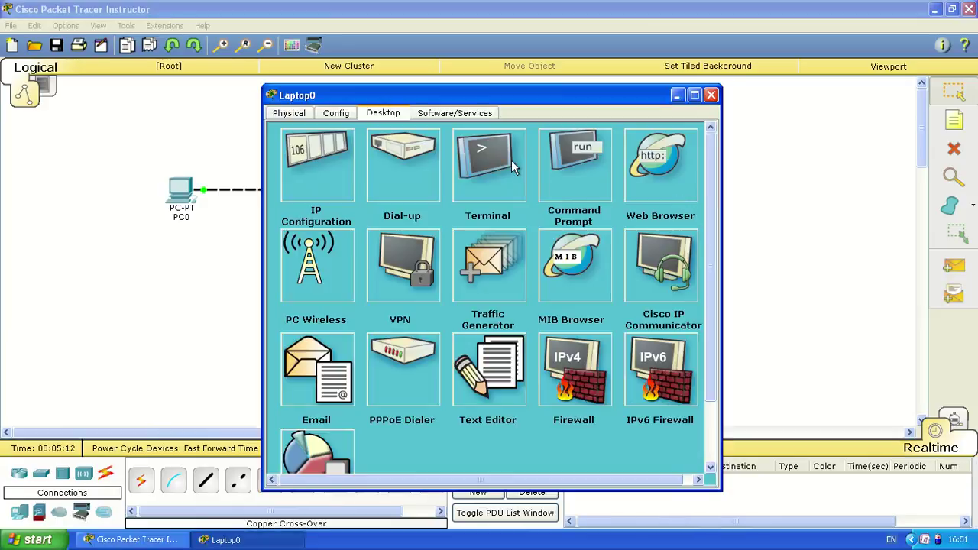
pyautogui.click(558, 156)
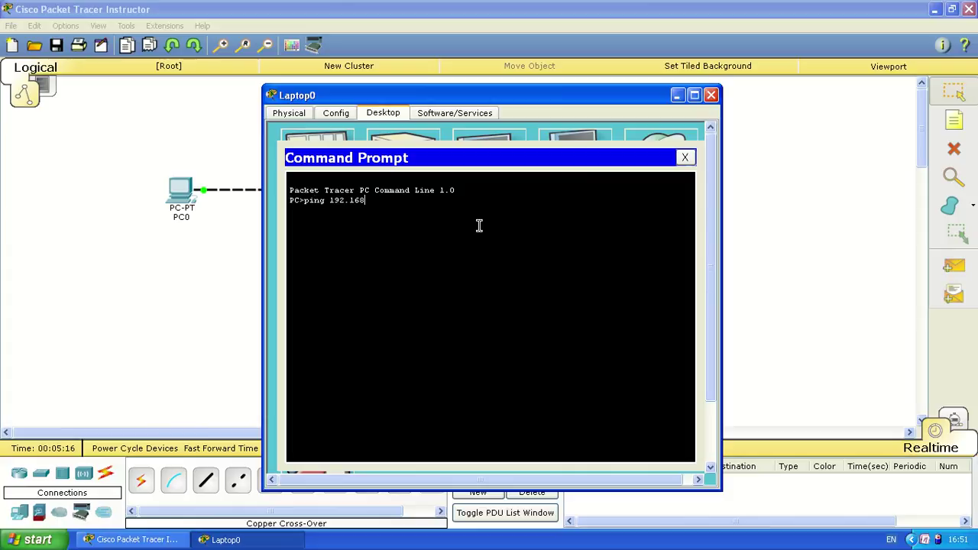
pyautogui.press('Return')
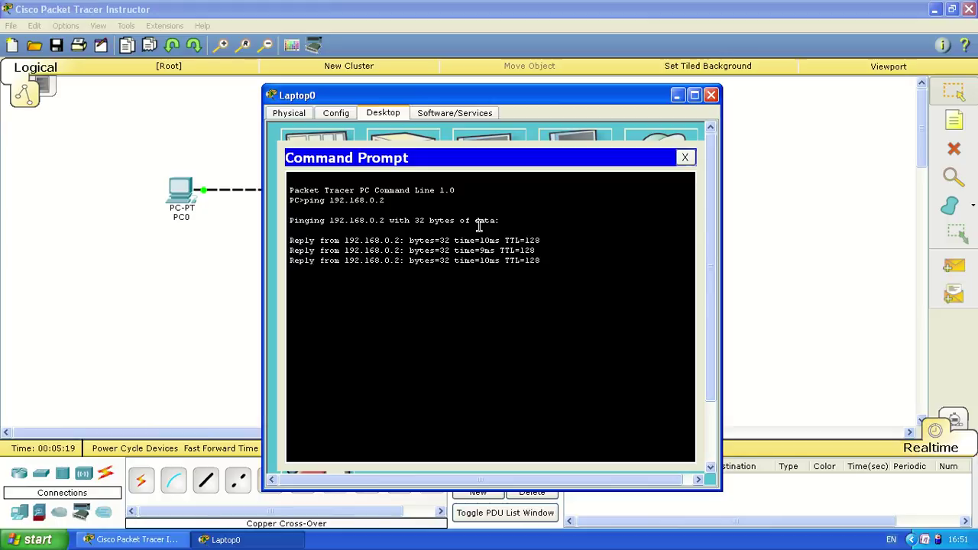
pyautogui.press('Up')
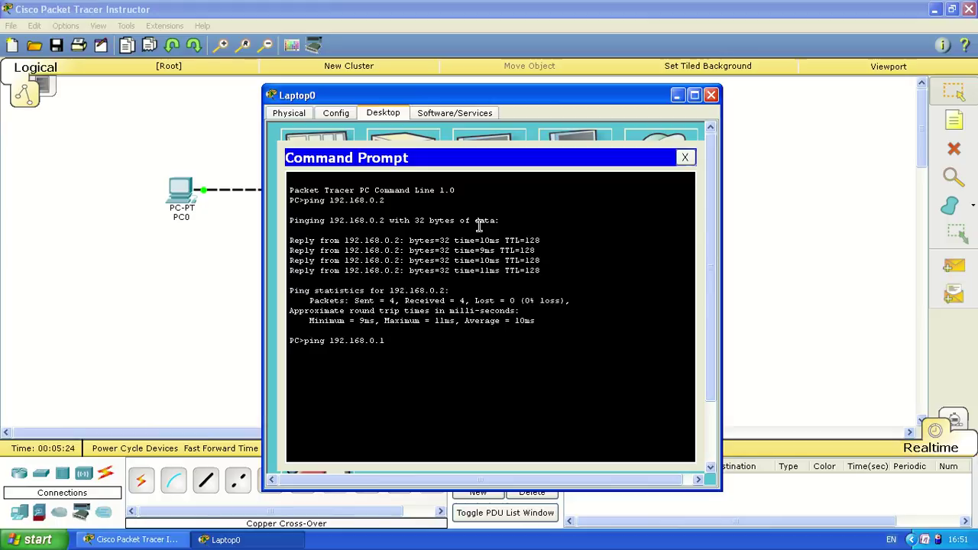
pyautogui.press('Return')
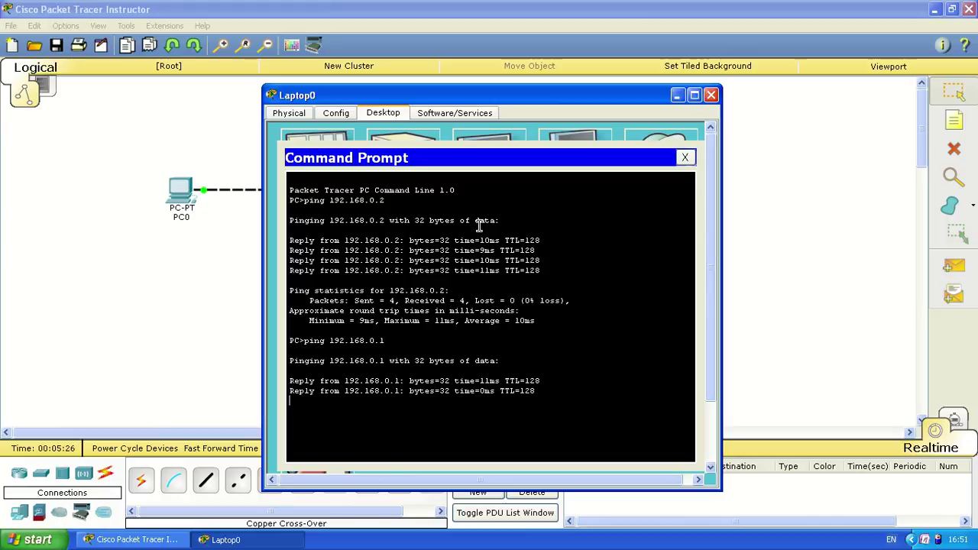
pyautogui.click(684, 158)
pyautogui.click(711, 94)
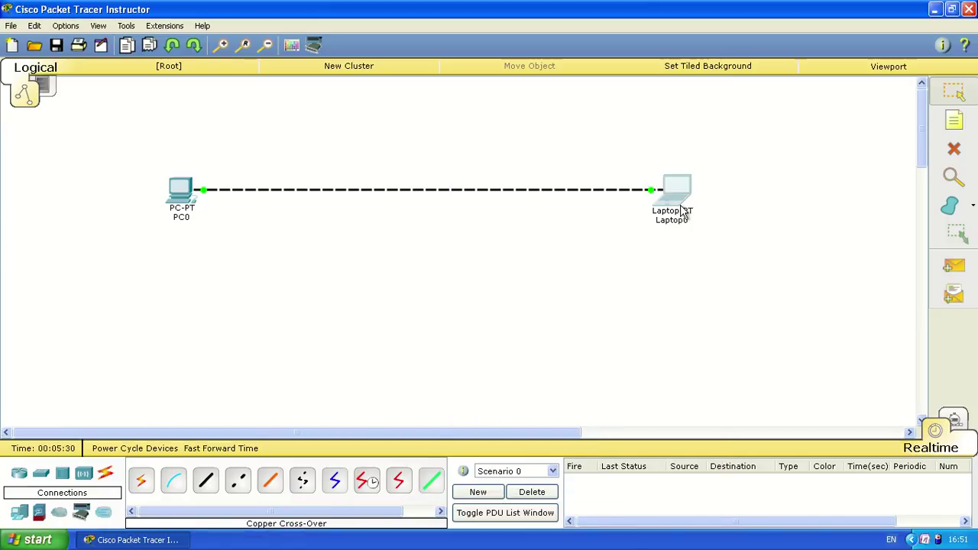
# Shift the laptop slightly farther from PC0, and send a simple PDU from PC0 to the laptop.
pyautogui.moveTo(675, 192); pyautogui.dragTo(692, 197)
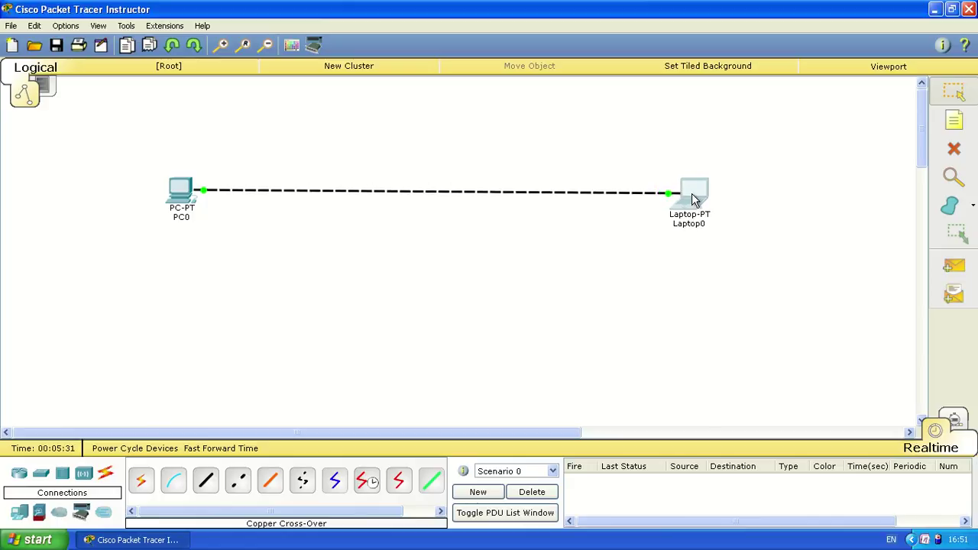
pyautogui.click(957, 270)
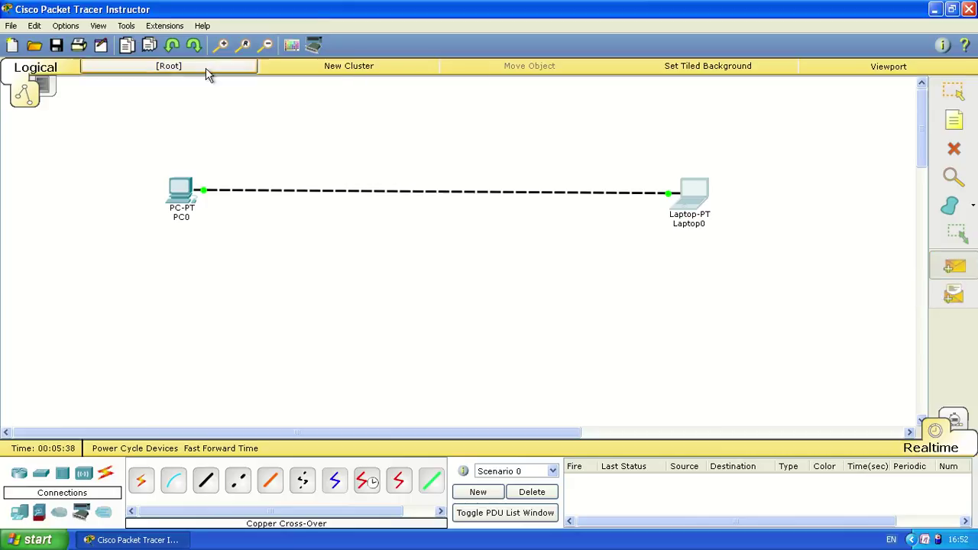
pyautogui.click(180, 190)
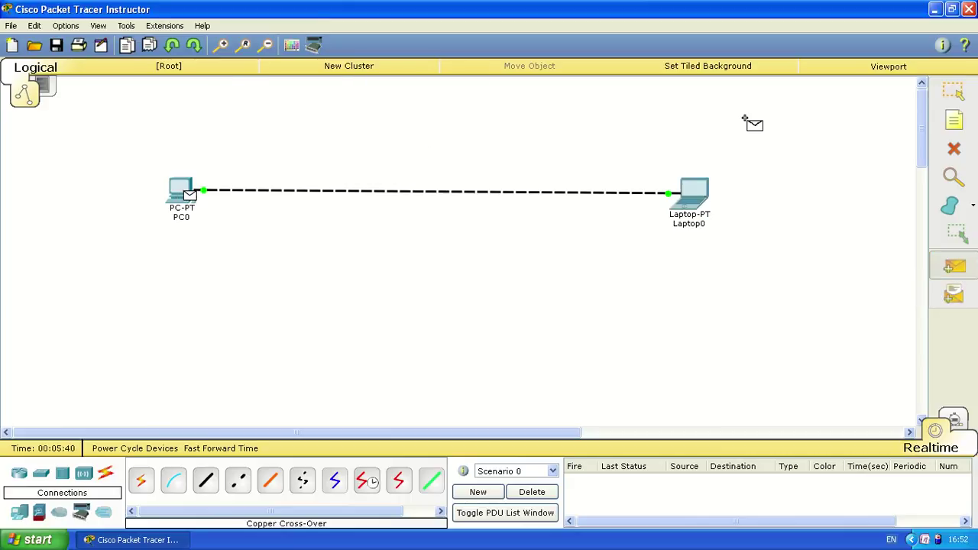
pyautogui.click(692, 197)
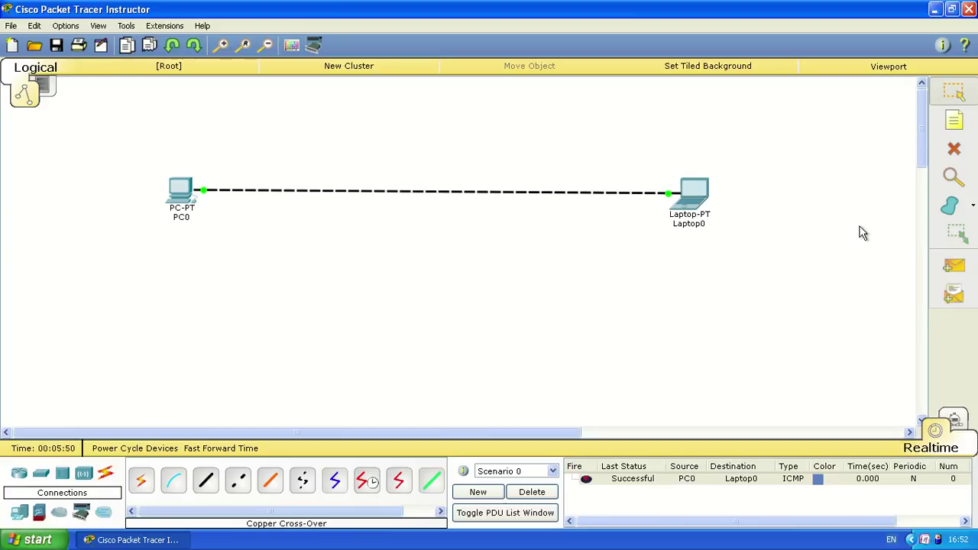
# Switch to Simulation mode and delete the current scenario with its PDU.
pyautogui.click(962, 426)
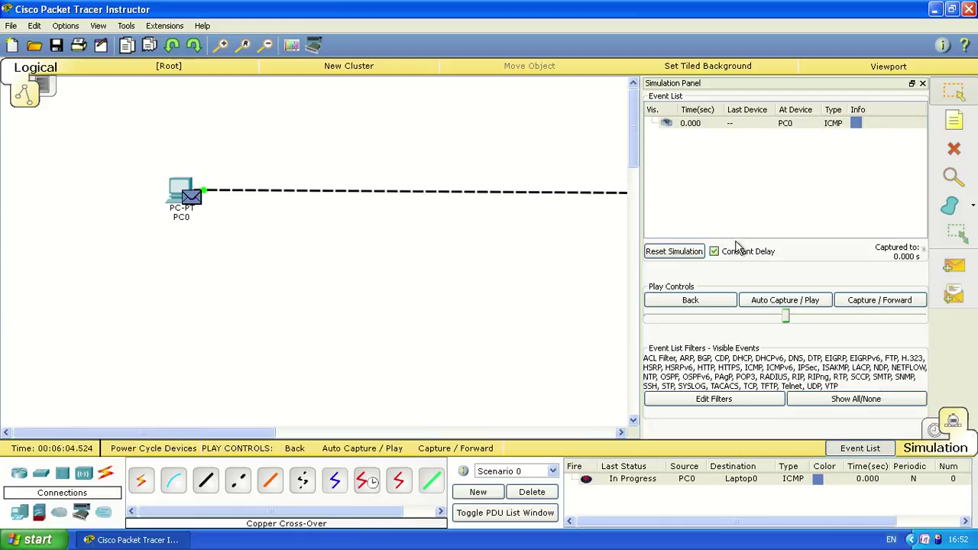
pyautogui.moveTo(243, 432); pyautogui.dragTo(296, 429)
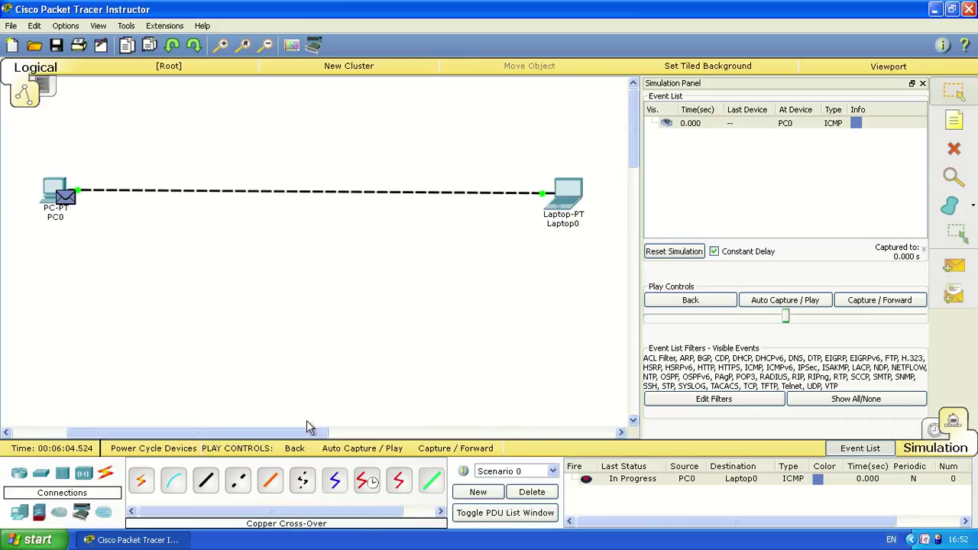
pyautogui.click(630, 482)
pyautogui.click(531, 492)
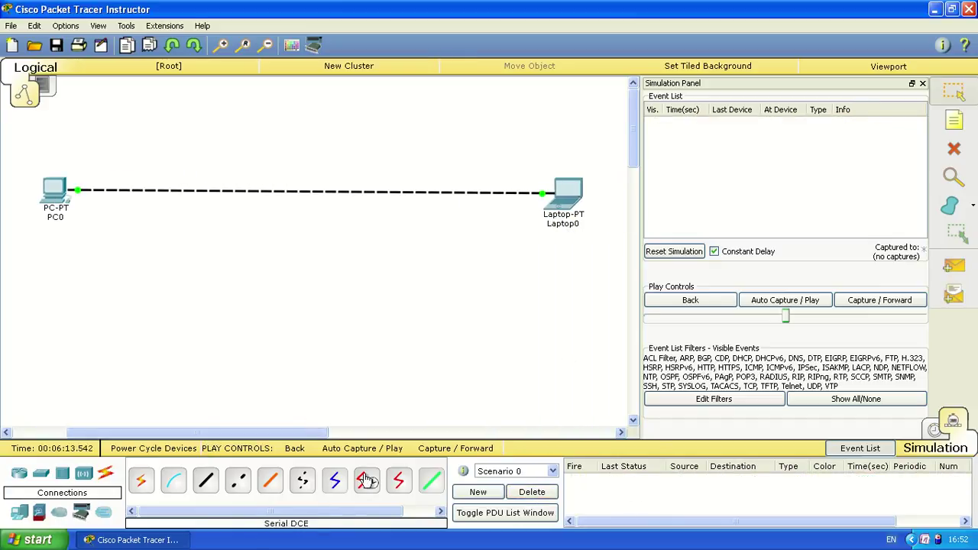
# Add a simple PDU from PC0 to the laptop and advance it two events with Capture / Forward.
pyautogui.click(953, 265)
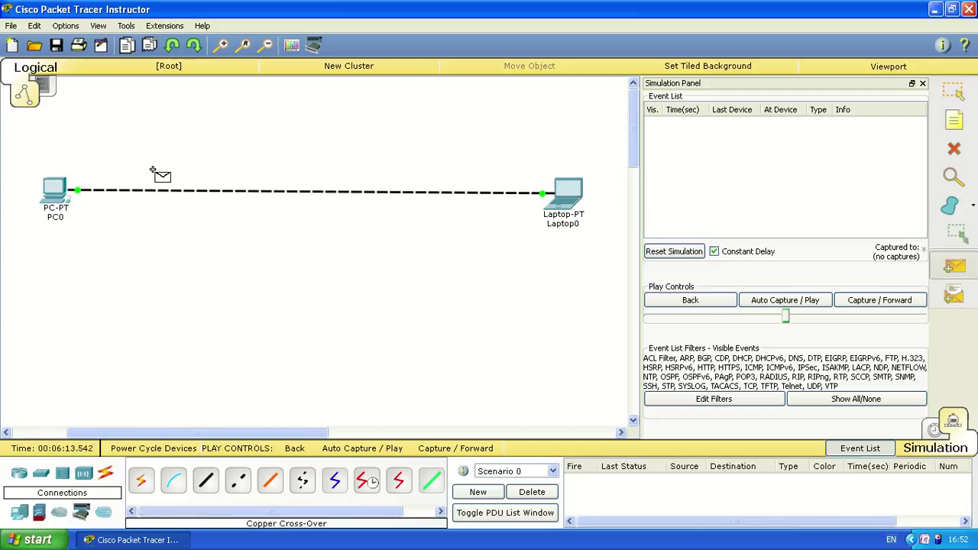
pyautogui.click(55, 191)
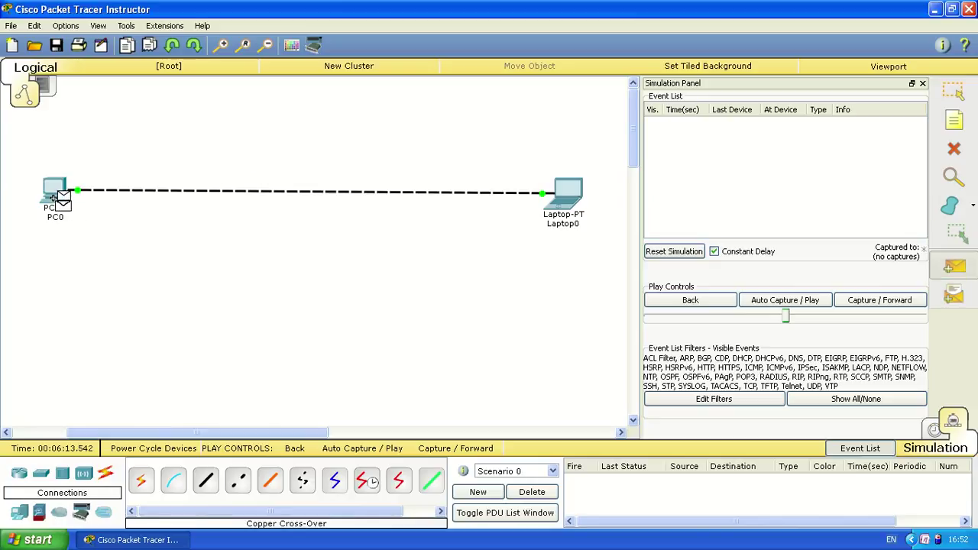
pyautogui.click(570, 200)
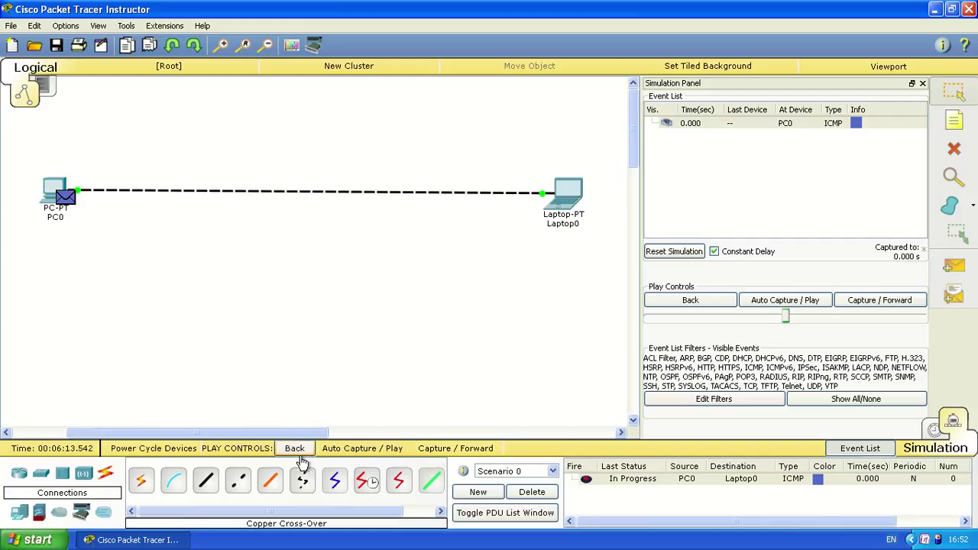
pyautogui.click(449, 452)
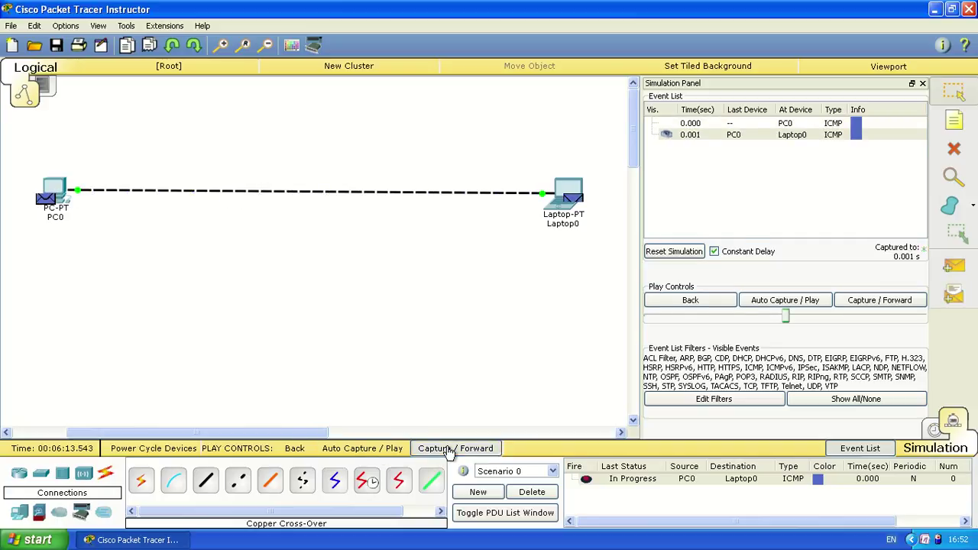
pyautogui.click(448, 453)
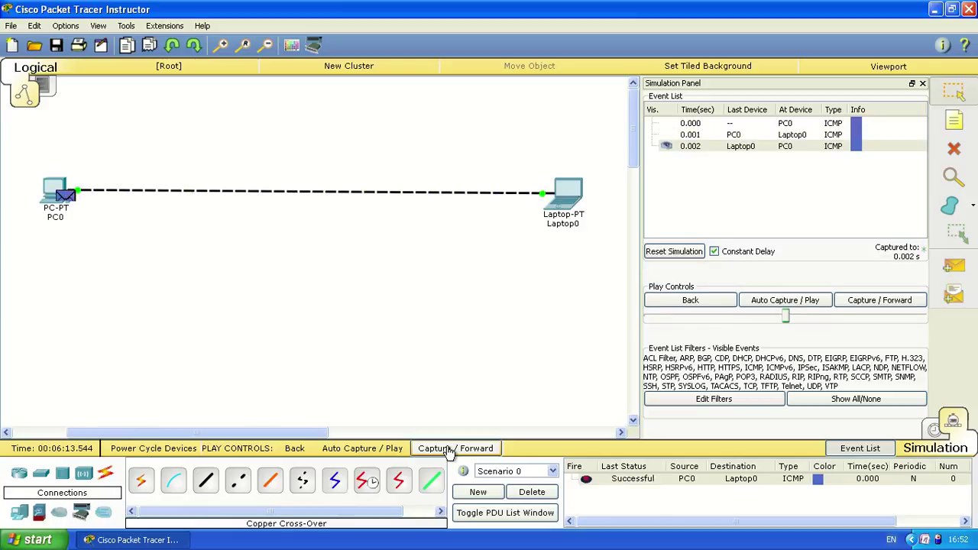
# Replace the scenario's PDU with a new simple PDU from PC0 to the laptop and run it with Auto Capture / Play.
pyautogui.click(636, 480)
pyautogui.click(531, 492)
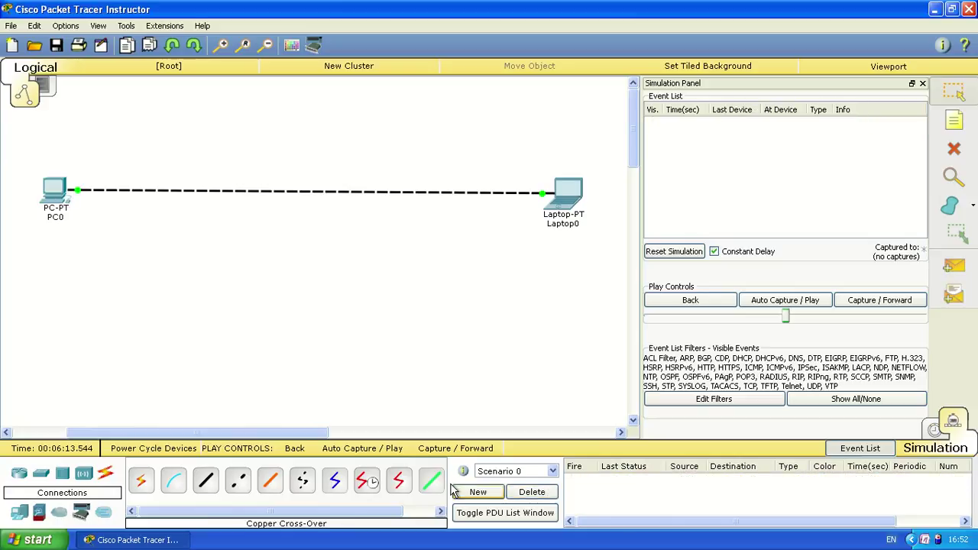
pyautogui.click(953, 266)
pyautogui.click(55, 191)
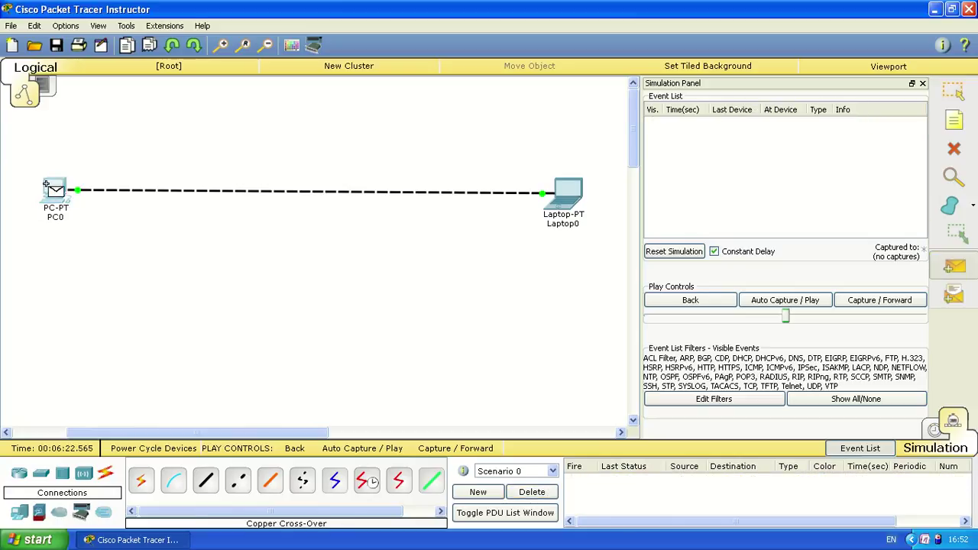
pyautogui.click(566, 196)
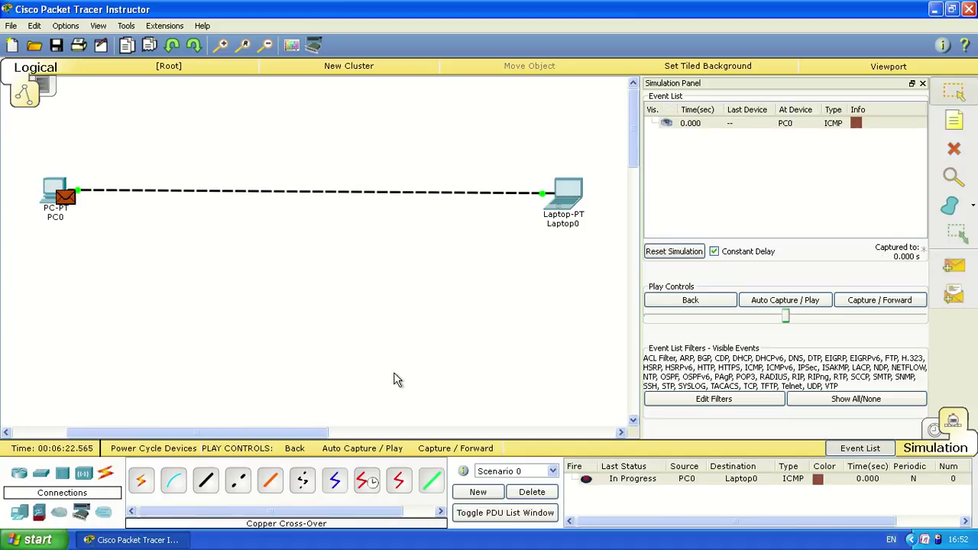
pyautogui.click(350, 451)
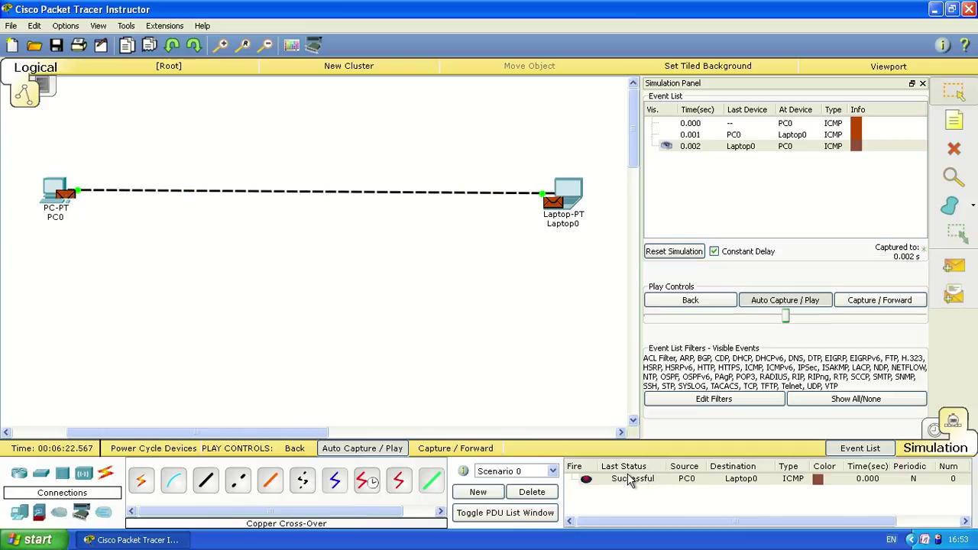
pyautogui.click(344, 449)
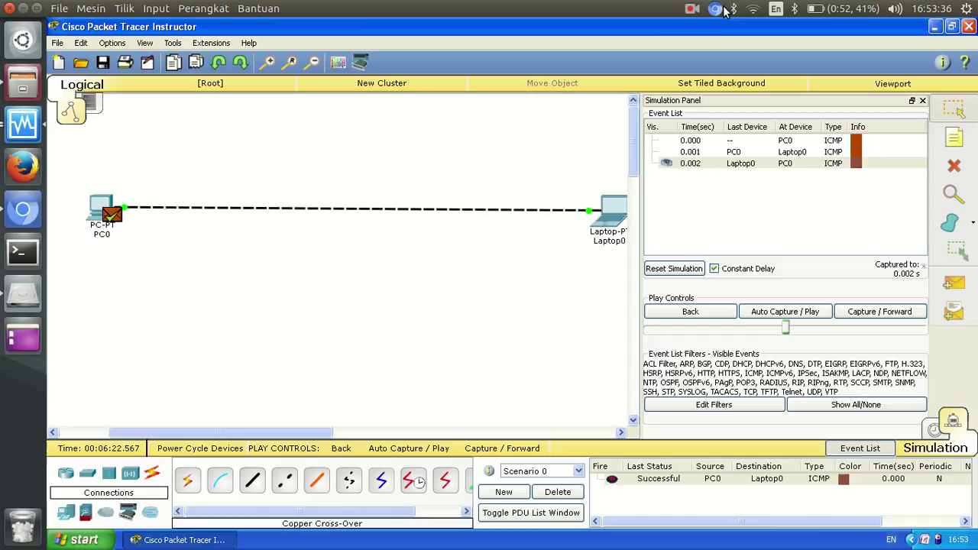
pyautogui.click(693, 9)
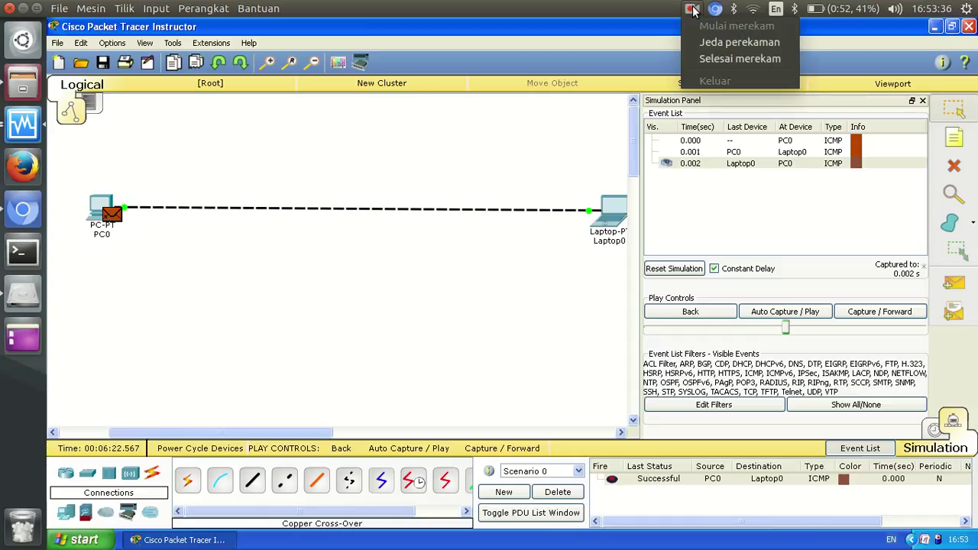